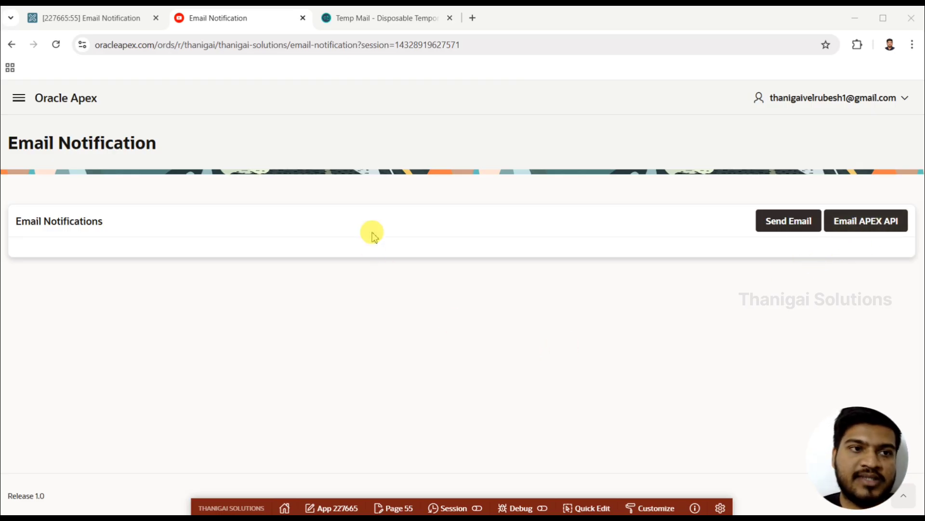
- Open Application 227665 in a new browser tab and go to the Email Templates page of its Shared Components
click(120, 21)
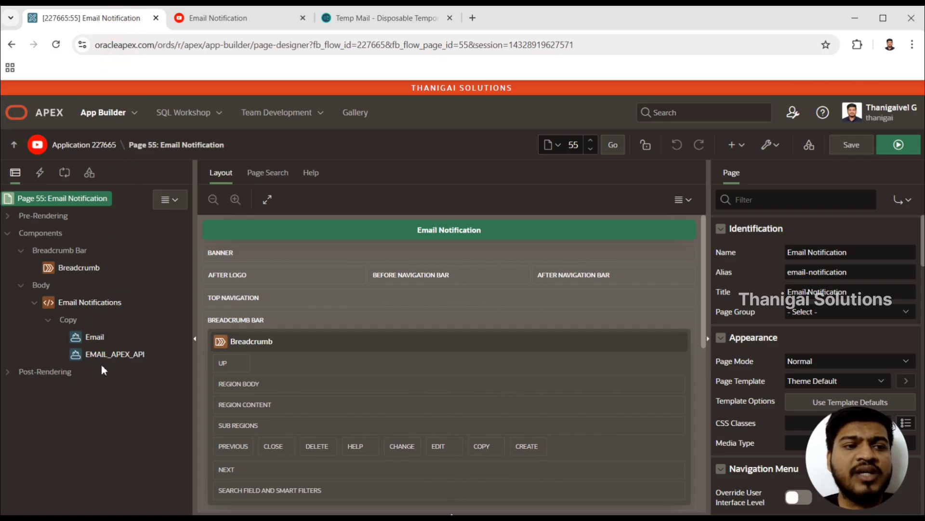
right_click(105, 147)
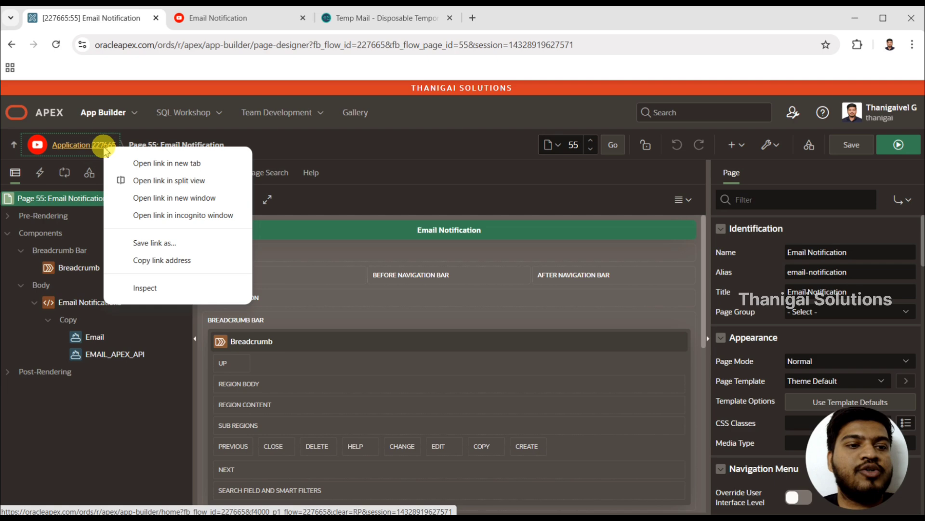
click(141, 164)
click(212, 17)
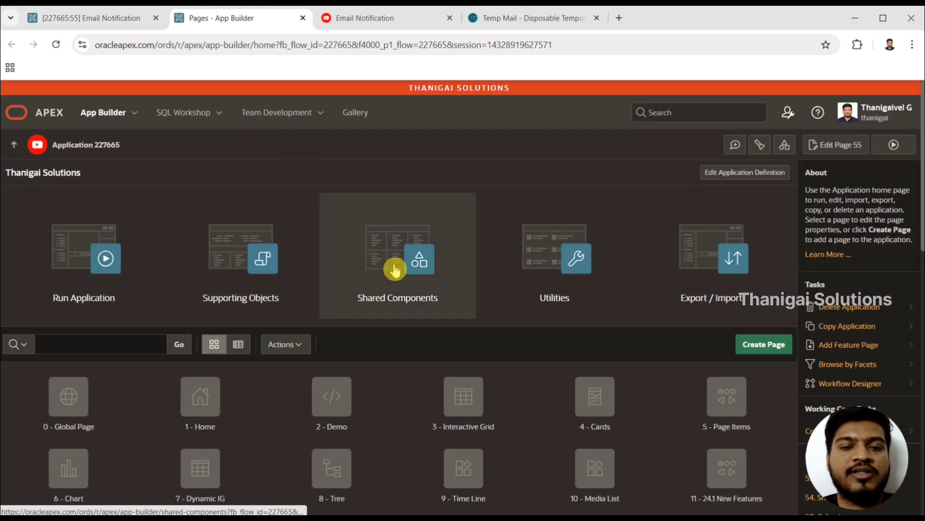
click(394, 270)
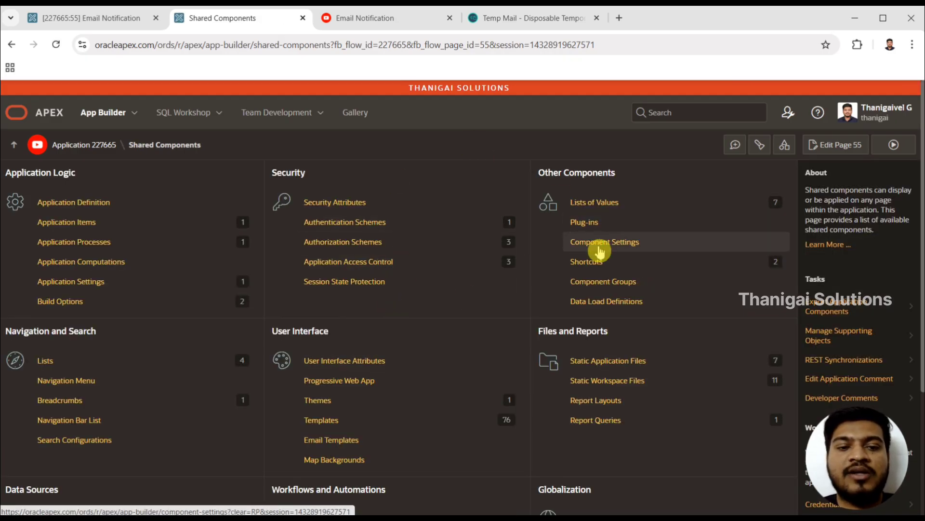
click(335, 446)
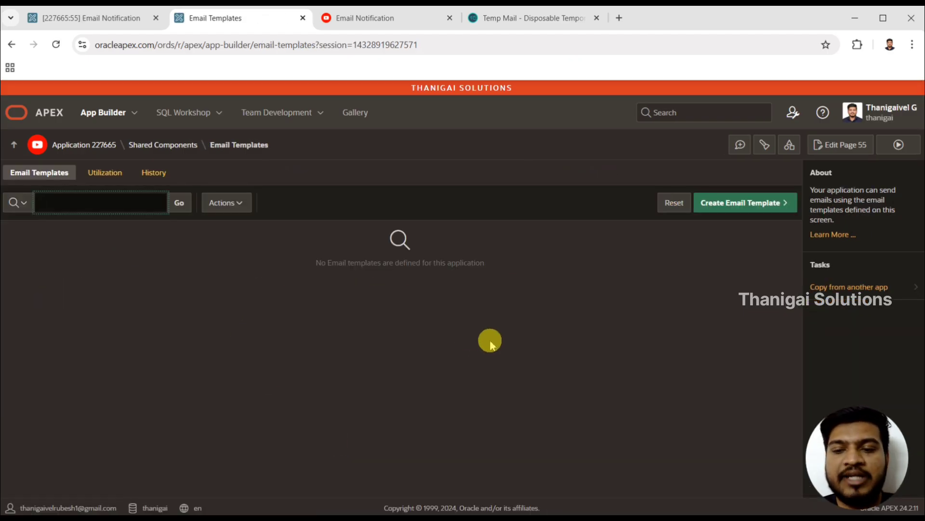
- Start creating a new email template for the application
click(713, 200)
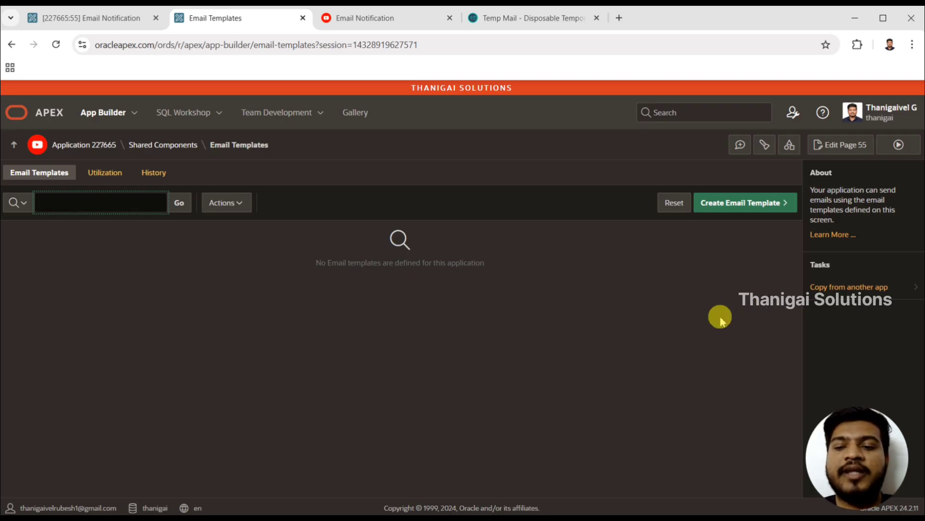
drag(718, 315, 672, 287)
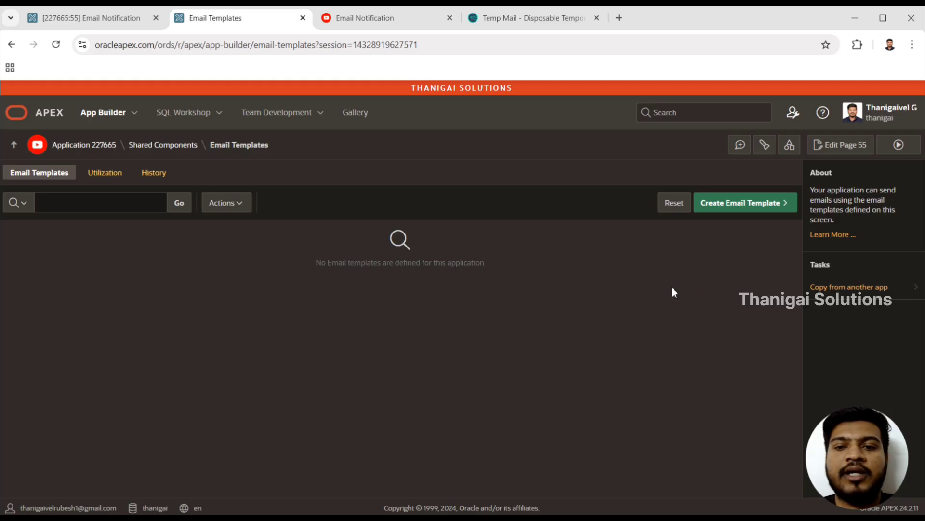
click(741, 203)
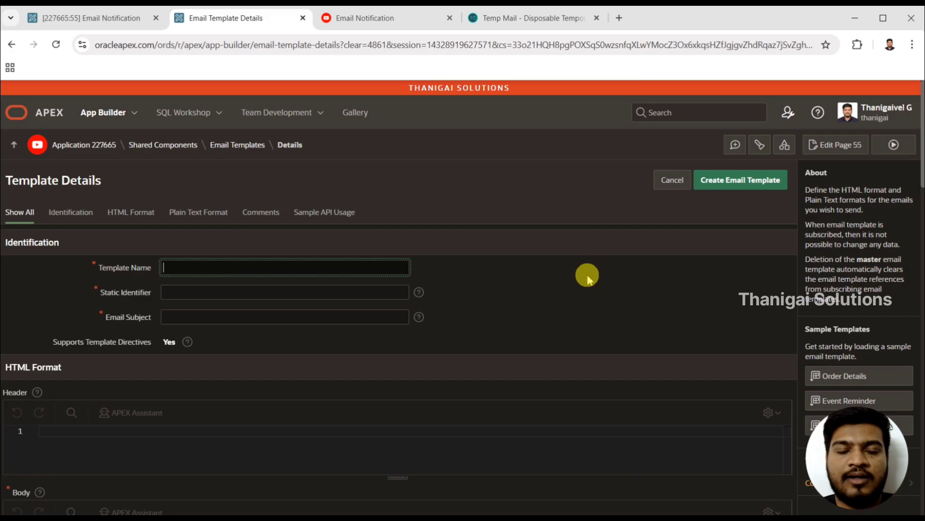
click(579, 286)
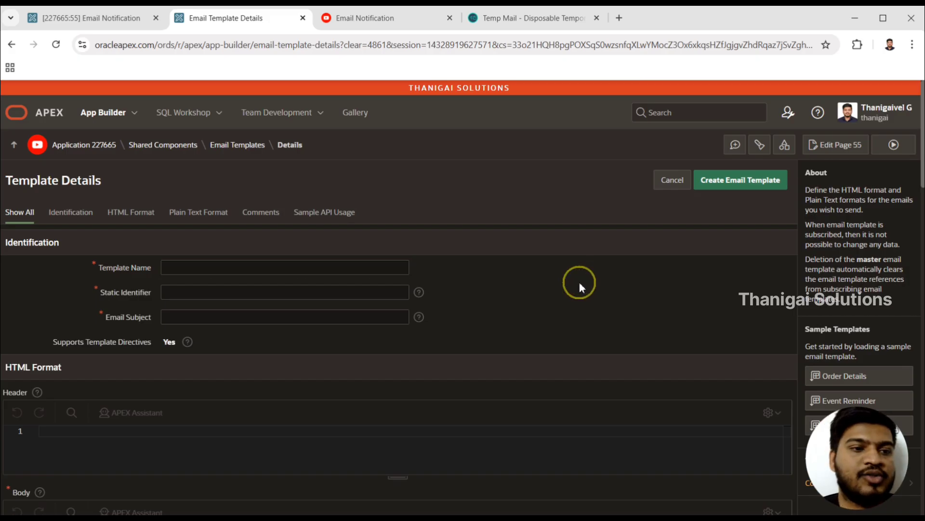
- Set the template name of the new email template to "Email Template"
scroll(580, 288, down, 10)
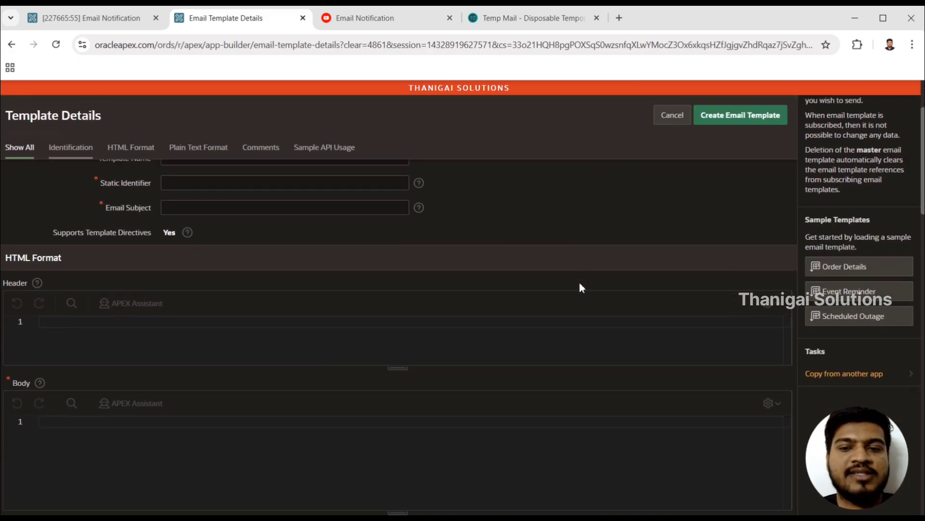
scroll(580, 286, down, 10)
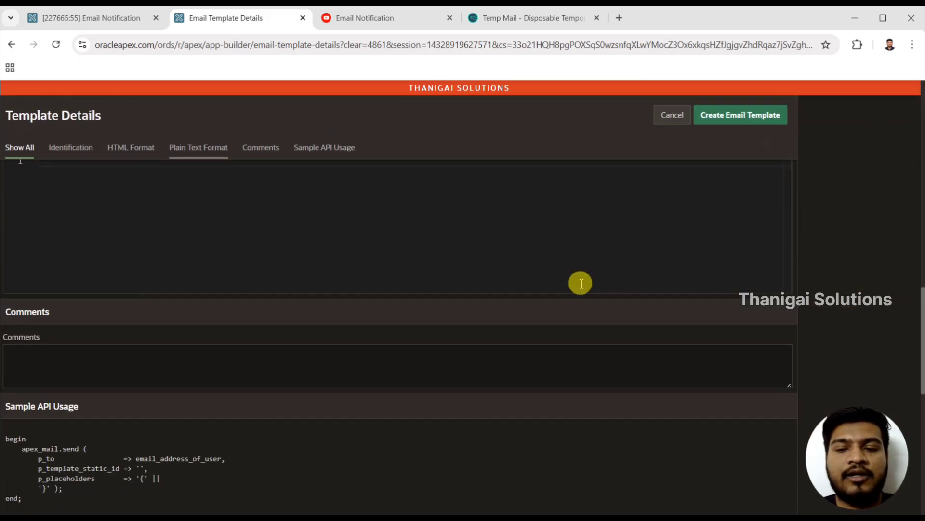
scroll(579, 284, down, 3)
scroll(580, 281, up, 10)
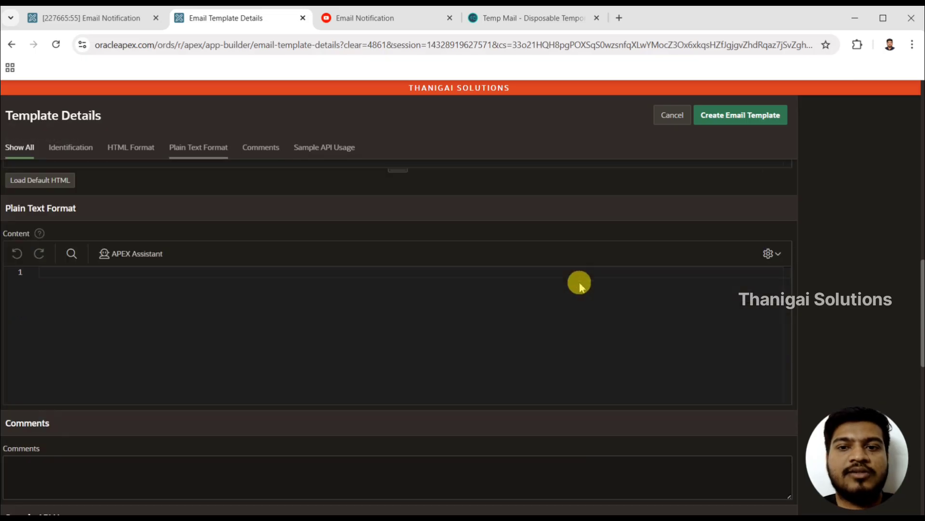
scroll(580, 283, up, 10)
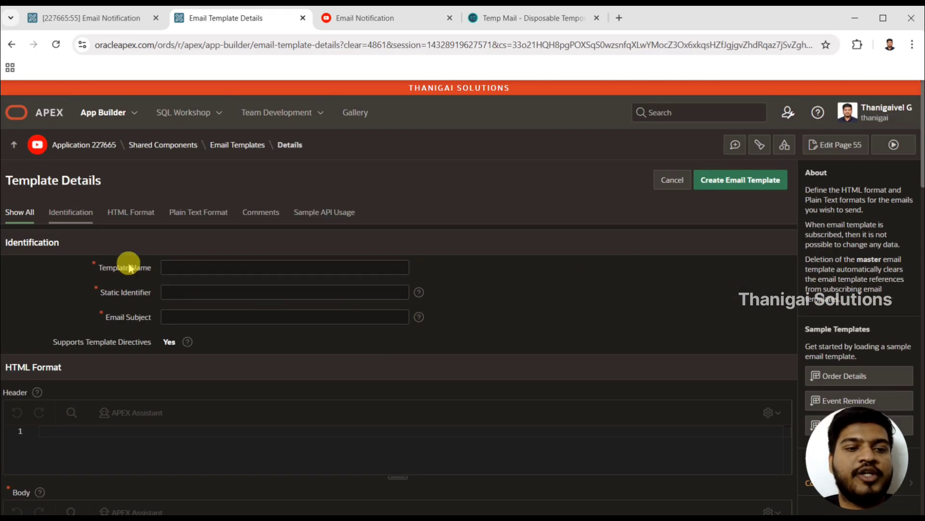
click(180, 272)
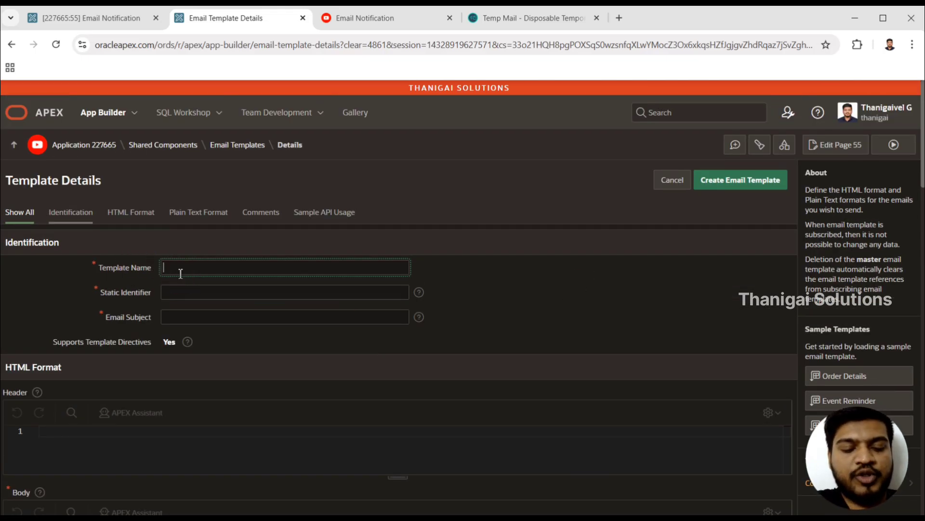
text(Email)
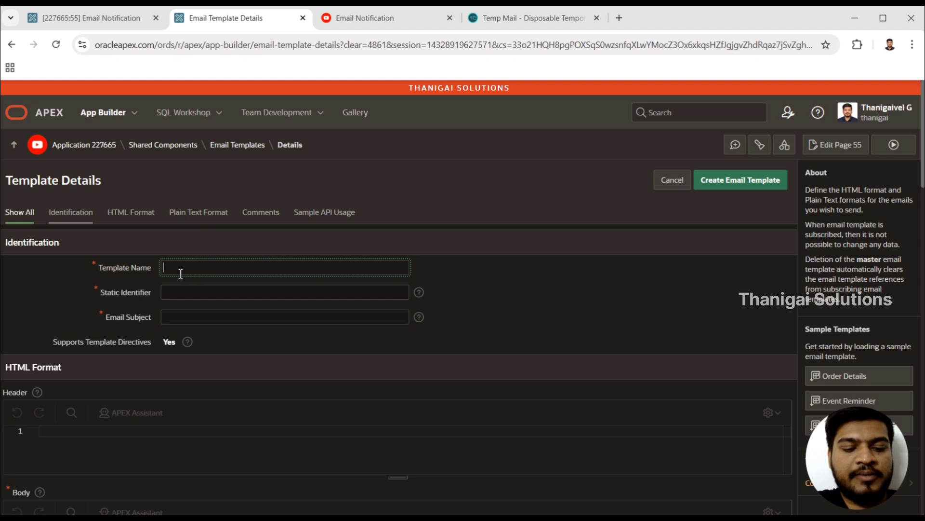
text( Template)
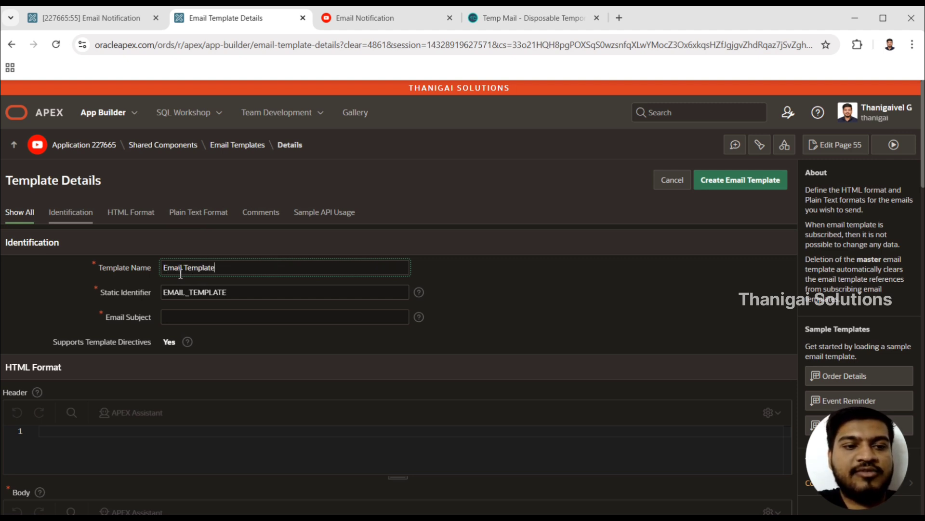
click(190, 297)
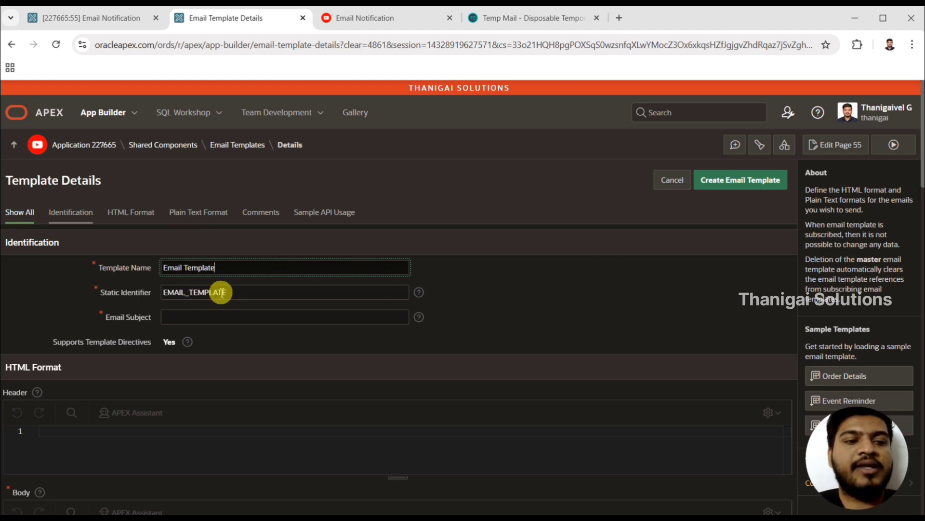
drag(238, 291, 163, 293)
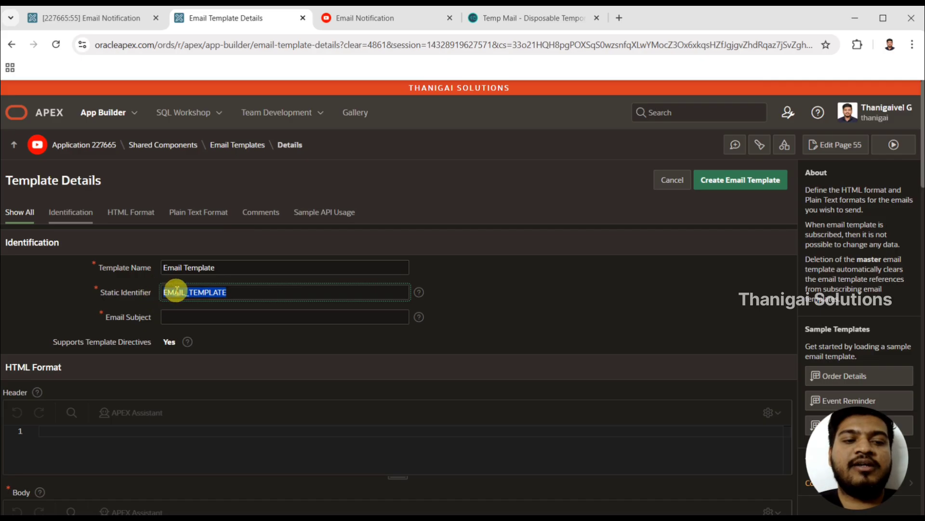
click(234, 294)
double_click(234, 294)
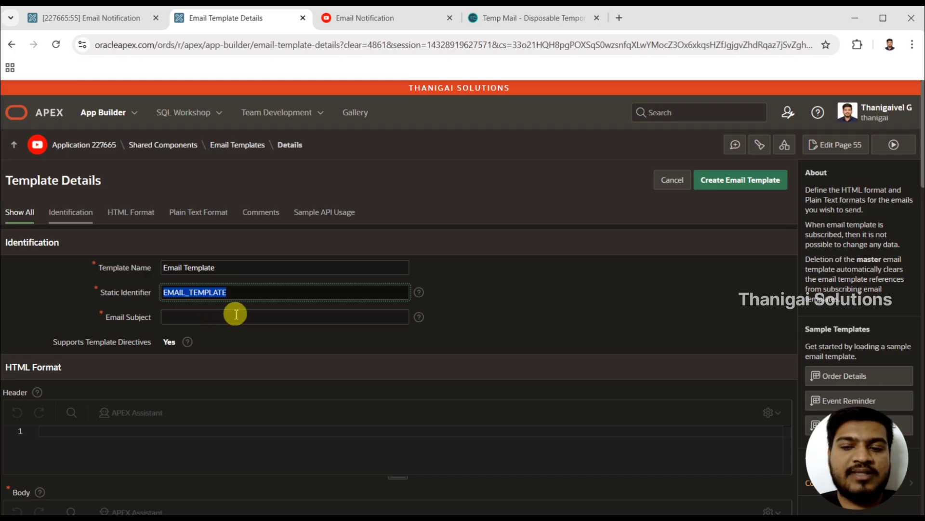
- Set the email subject to "Email Template - #USER#", using #USER# as a placeholder
click(205, 318)
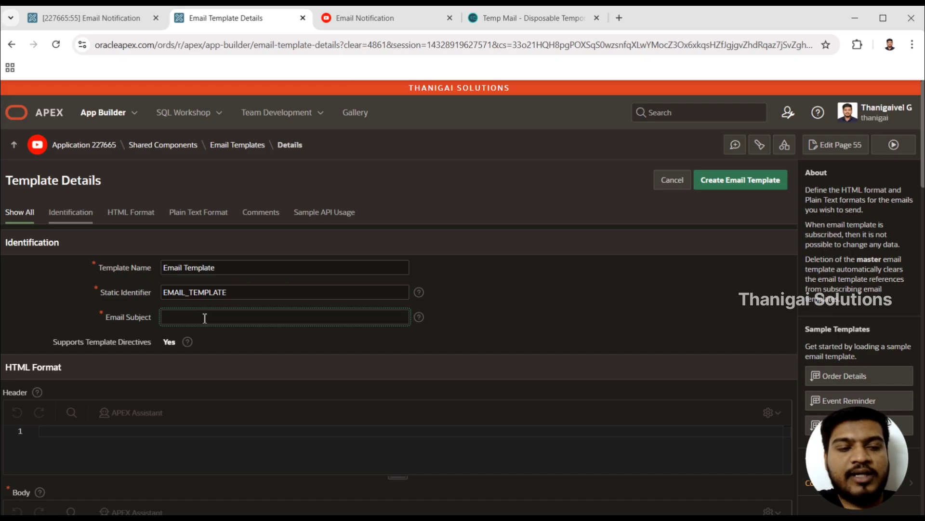
text(Emai)
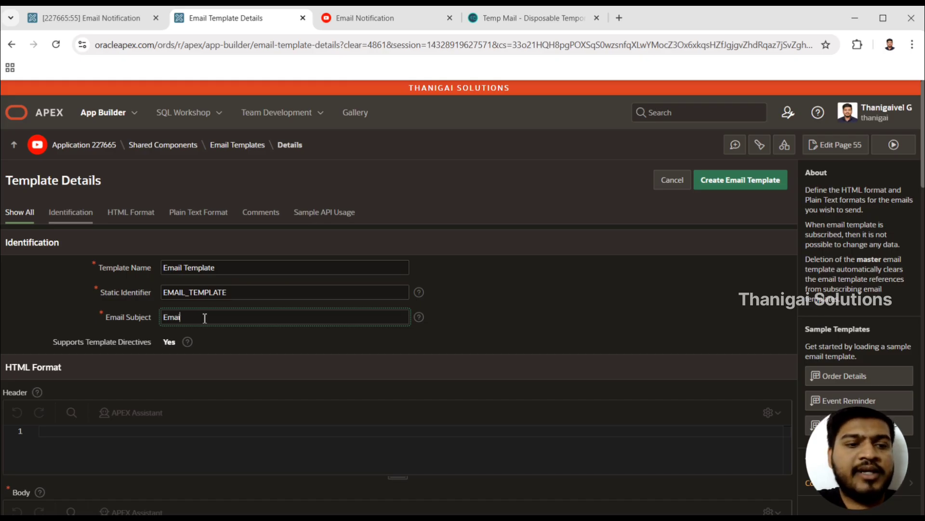
text(l Template)
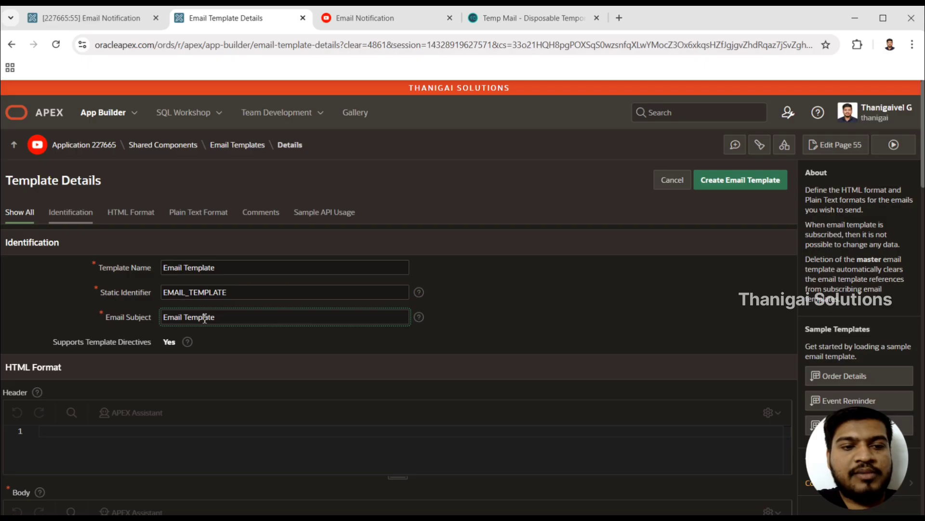
text( -)
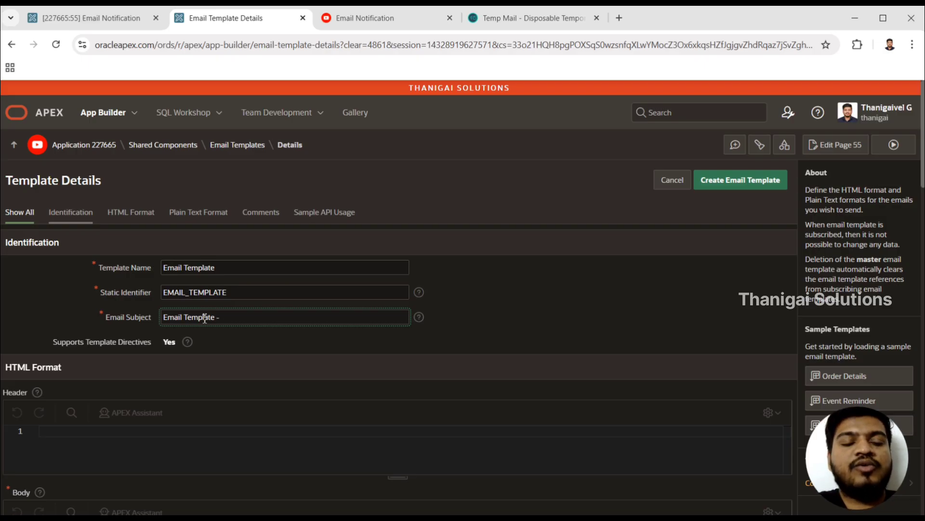
click(244, 322)
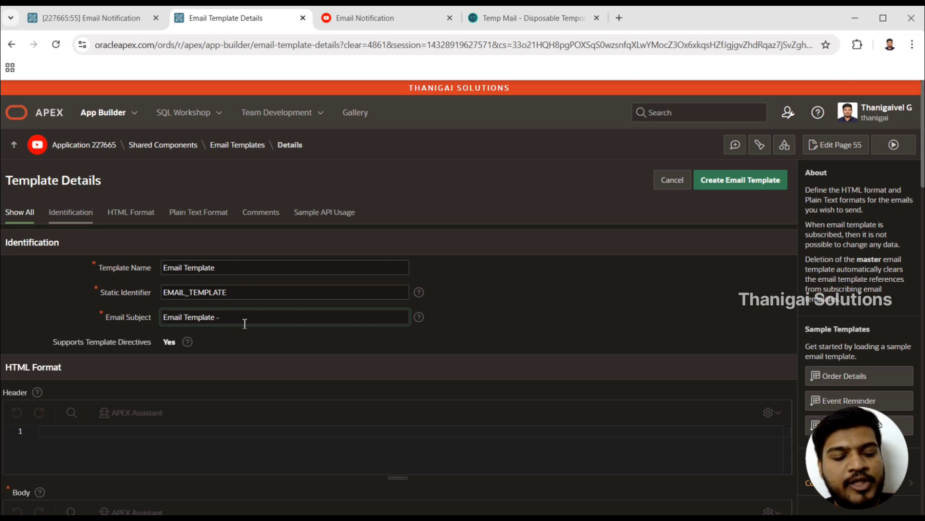
text(##)
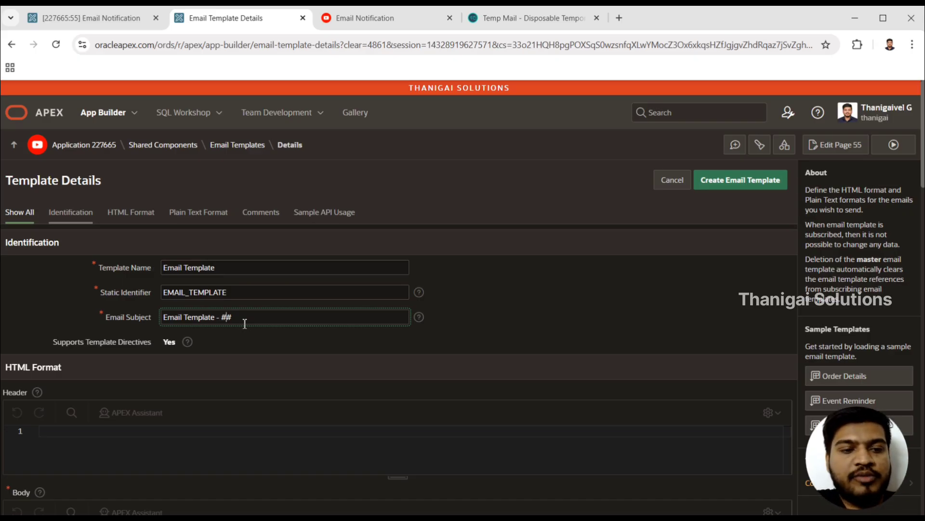
text(USER)
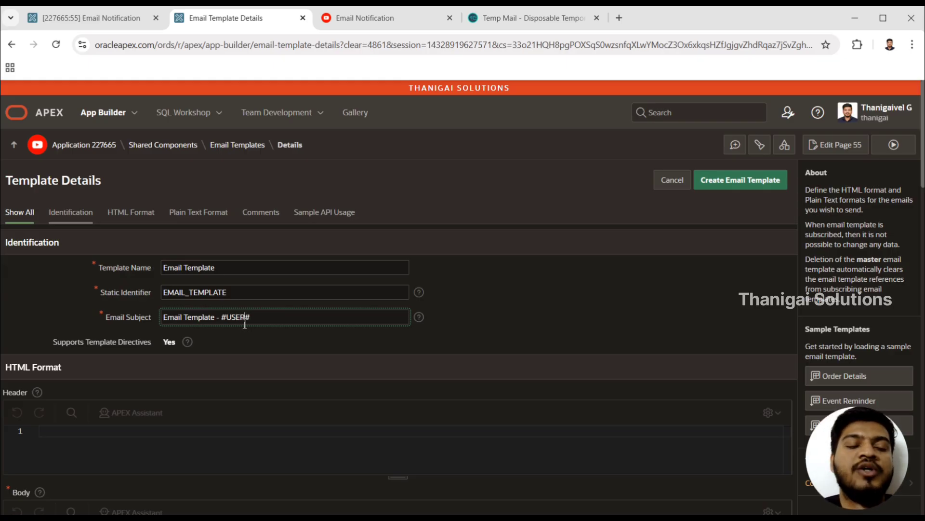
click(257, 316)
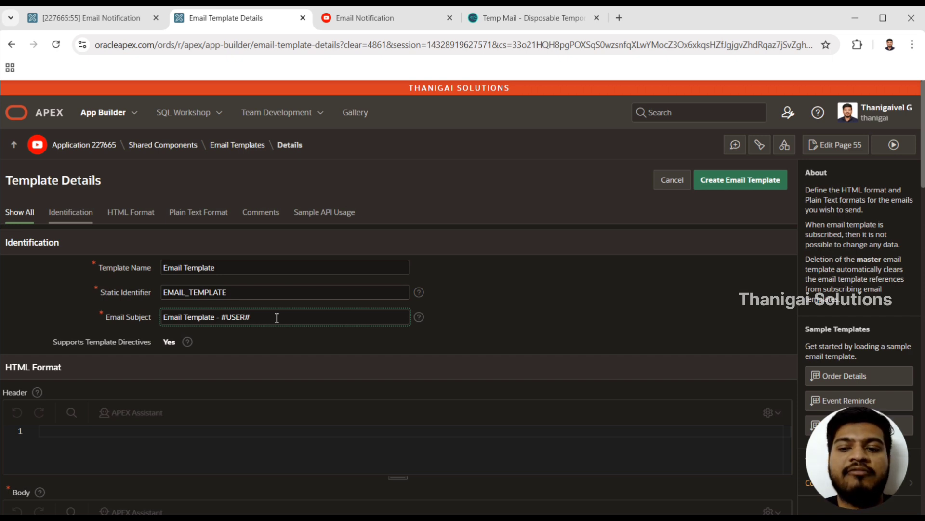
- Load the default HTML into the advanced HTML Template code of the email template
click(284, 441)
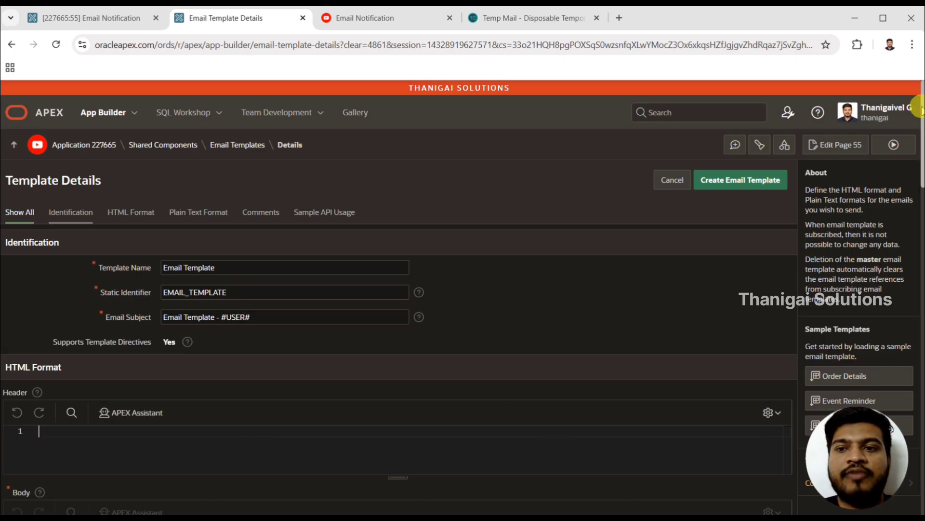
scroll(921, 110, down, 5)
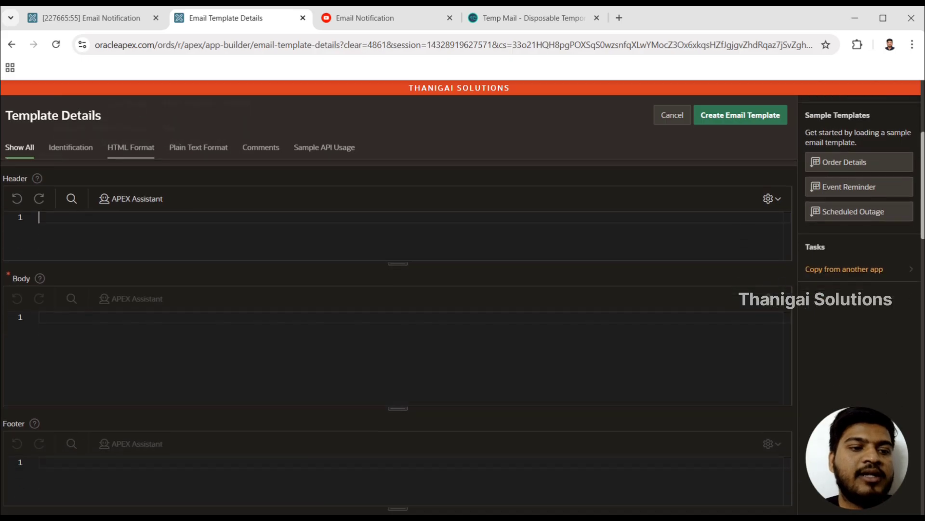
drag(923, 158, 923, 164)
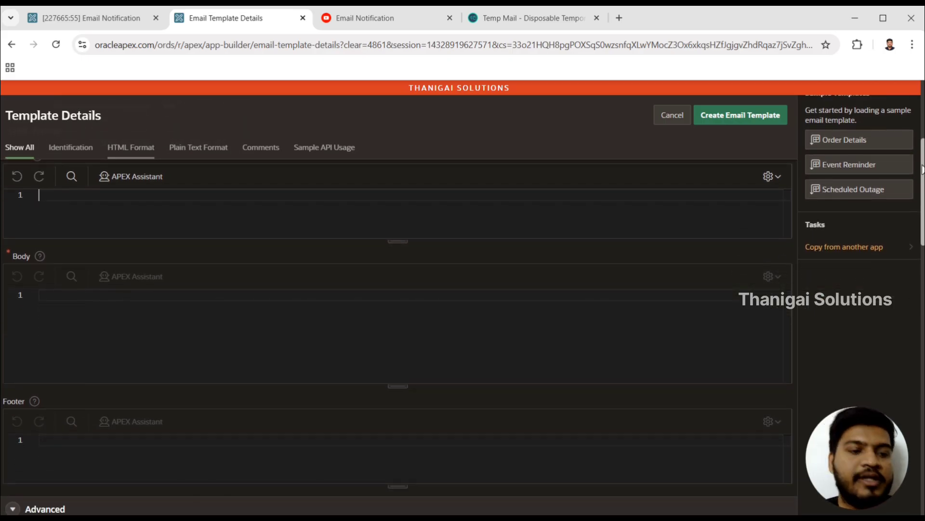
drag(923, 169, 922, 231)
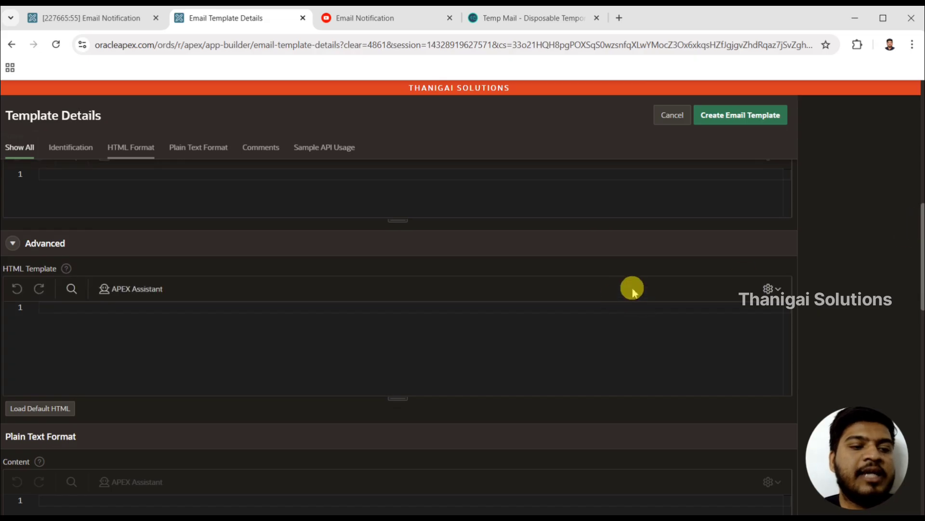
click(623, 370)
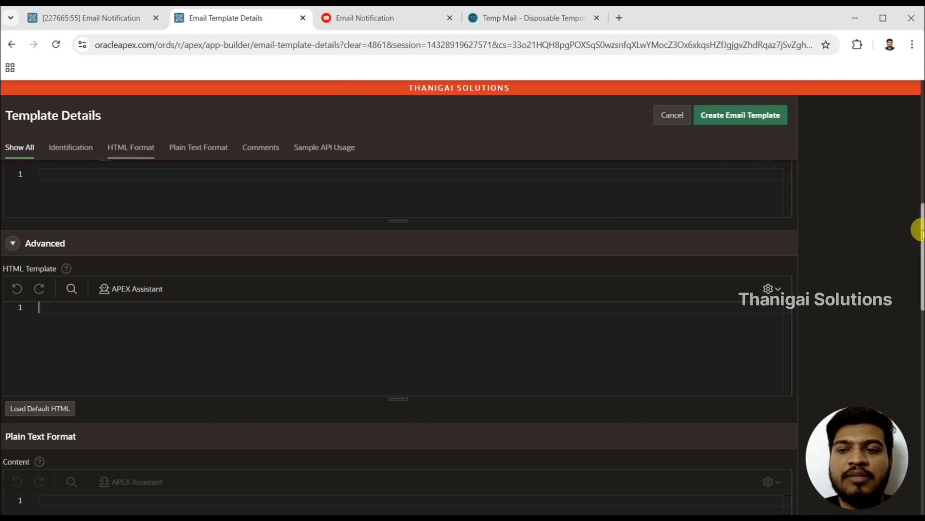
drag(921, 234, 920, 280)
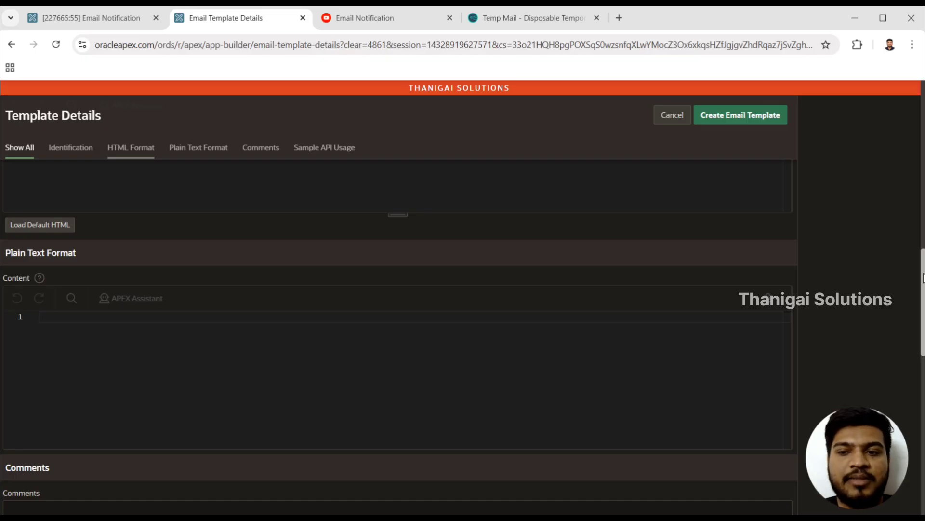
drag(923, 278, 916, 231)
click(704, 326)
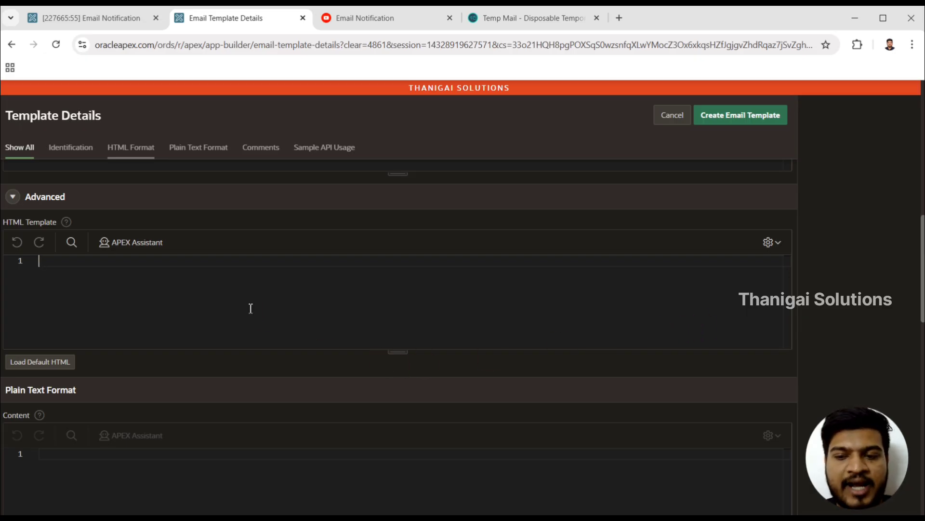
click(41, 365)
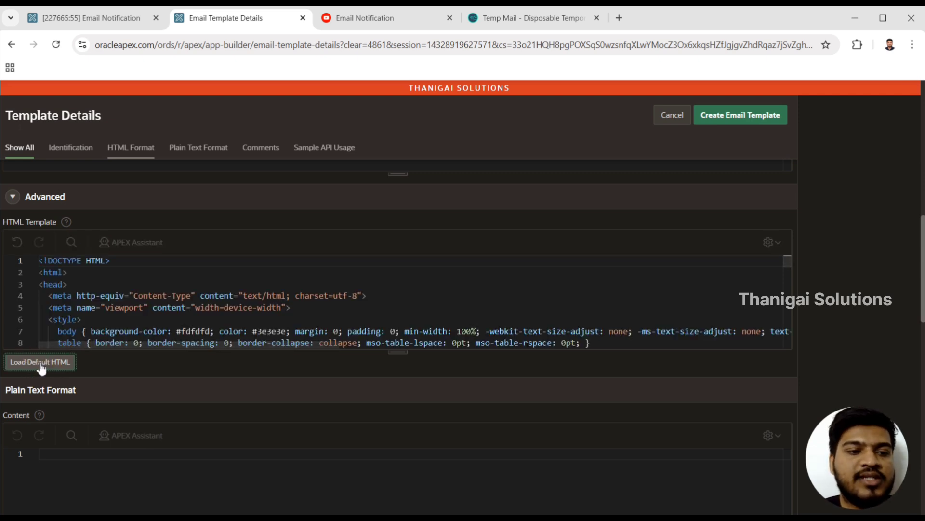
- Enlarge the HTML Template code editor and look through the default HTML from the styles down to the Header and Main Body sections
drag(393, 351, 392, 452)
click(348, 352)
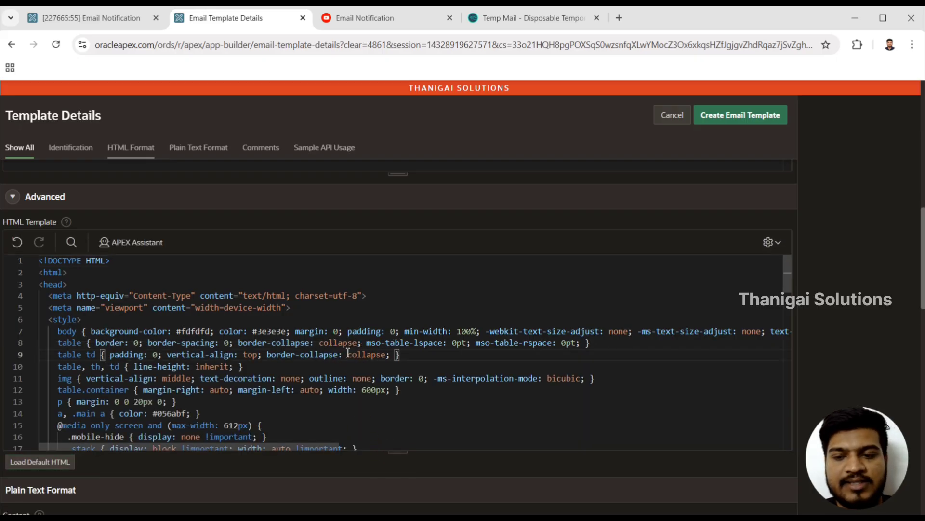
key(Down)
key(Down)
key(Down)
key(Down)
key(Down)
key(Down)
key(Down)
key(Down)
key(Down)
key(Down)
key(Down)
key(Down)
key(Down)
key(Down)
key(Down)
key(Down)
key(Down)
key(Down)
key(Down)
key(Down)
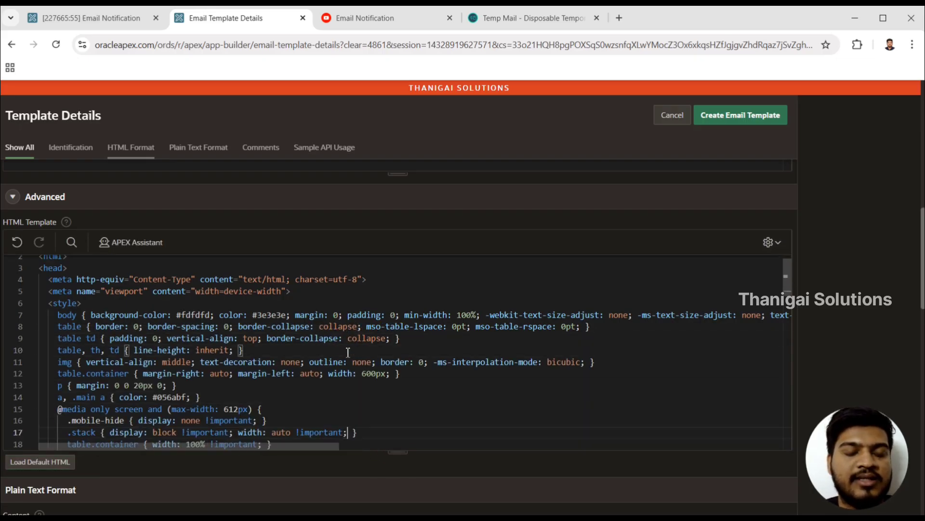
key(Down)
key(Down)
key(Down)
key(Down)
key(Down)
key(Down)
key(Down)
key(Down)
key(Down)
key(Down)
key(Down)
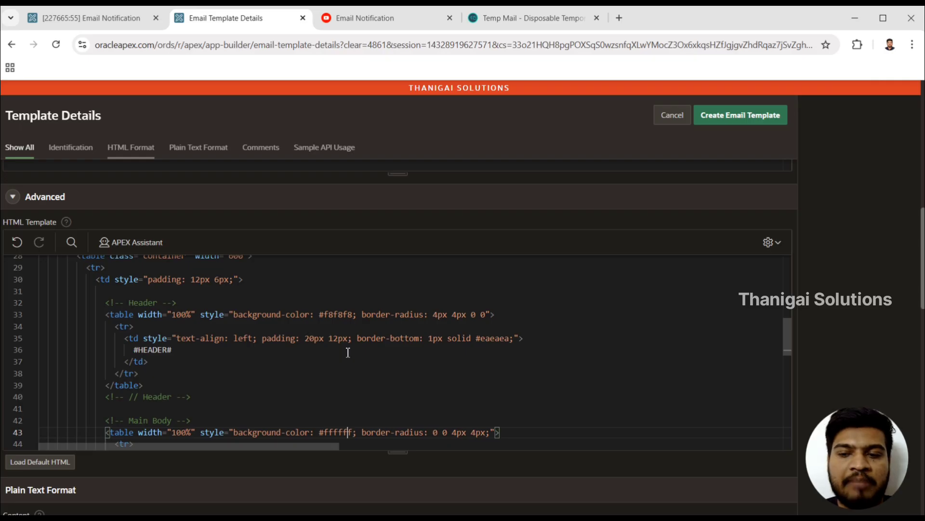
key(Up)
key(Up)
key(Up)
key(Up)
key(Up)
key(Up)
key(Up)
key(Up)
key(Up)
key(Up)
key(Up)
key(Up)
key(Up)
key(Up)
key(Up)
key(Up)
key(Up)
key(Up)
key(Up)
key(Up)
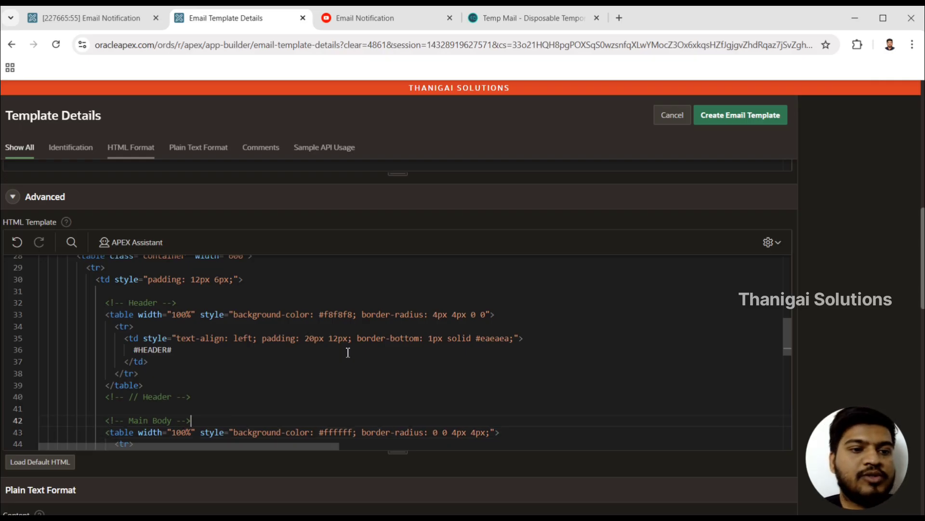
key(Down)
key(Down)
key(Down)
key(Down)
key(Down)
key(Down)
key(Down)
key(Down)
key(Down)
key(Down)
key(Down)
key(Down)
key(Down)
key(Down)
key(Down)
key(Down)
key(Down)
key(Down)
key(Down)
key(Down)
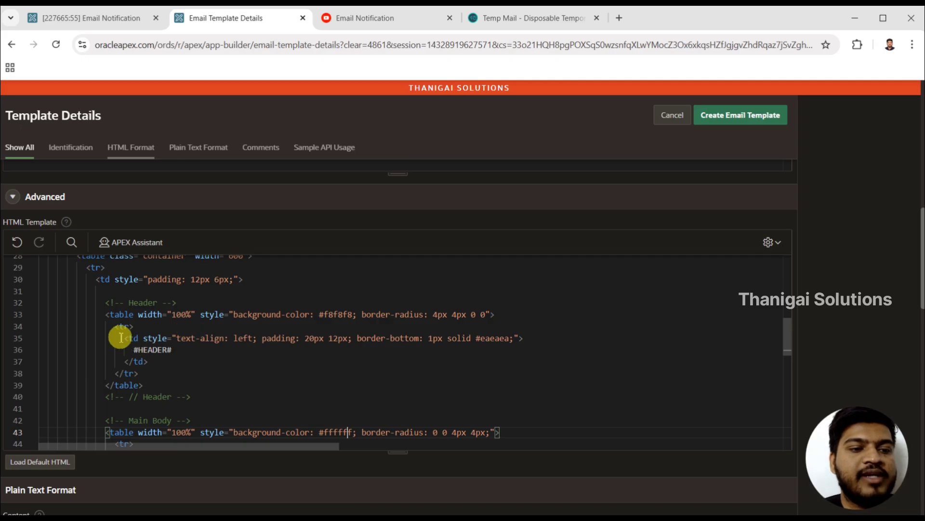
- Examine the Header table with its #HEADER# placeholder and the Footer table with its #FOOTER# placeholder in the default HTML
drag(104, 316, 155, 351)
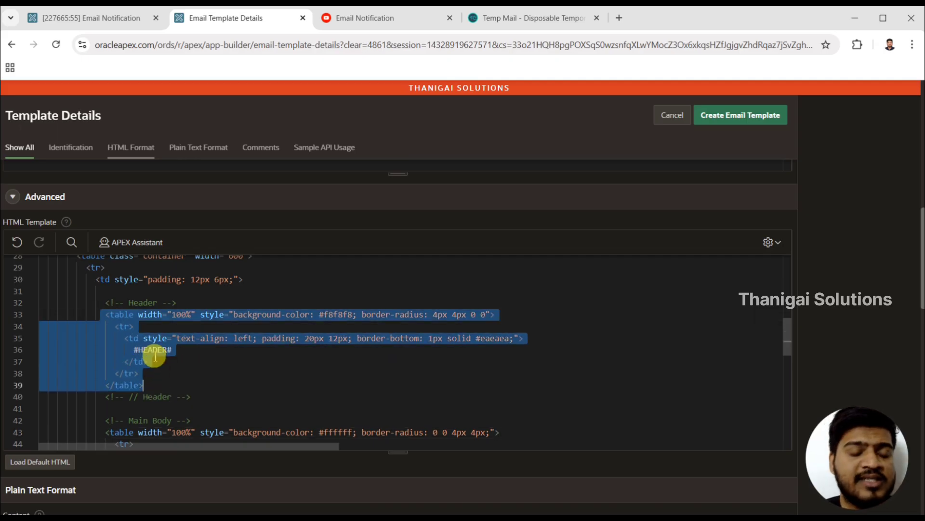
double_click(155, 350)
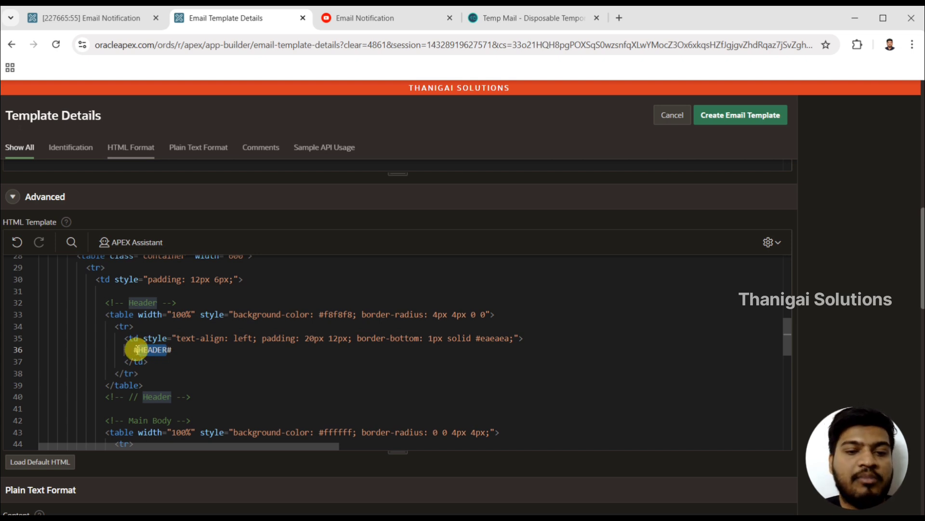
drag(125, 351, 188, 355)
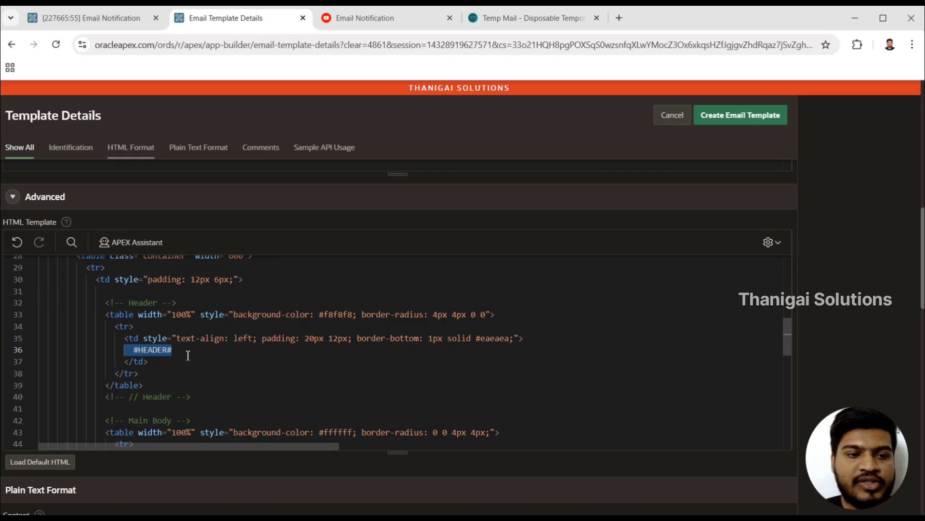
key(Down)
key(Down)
key(Down)
key(Down)
key(Down)
key(Down)
key(Down)
key(Down)
key(Down)
key(Down)
key(Down)
key(Down)
key(Down)
key(Down)
key(Down)
key(Down)
key(Down)
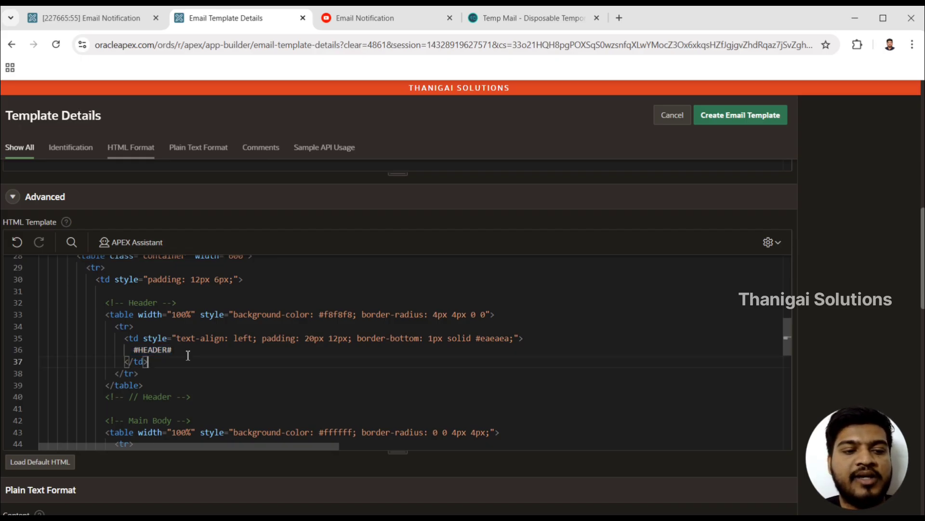
drag(148, 347, 177, 350)
key(Down)
key(Down)
key(Down)
key(Down)
key(Down)
key(Down)
key(Down)
key(Down)
key(Down)
key(Down)
key(Down)
key(Down)
key(Down)
key(Down)
key(Down)
key(Down)
key(Down)
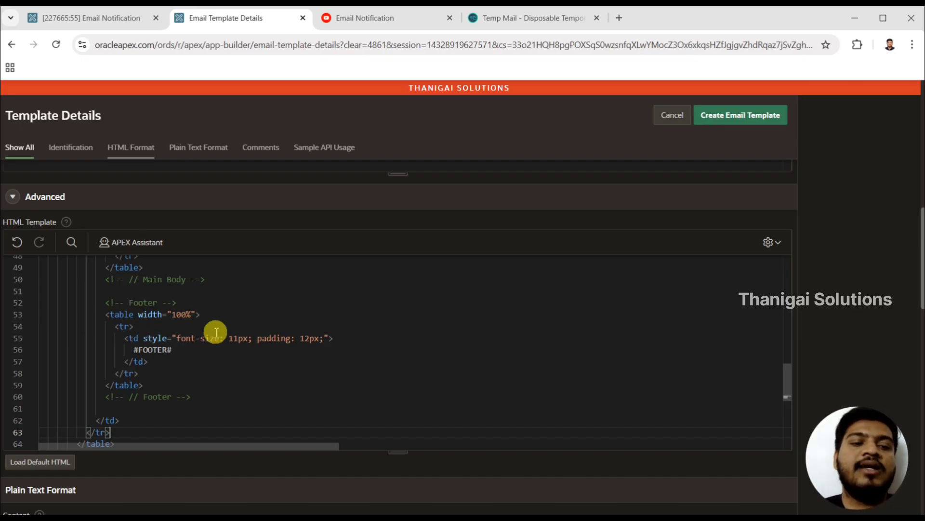
drag(786, 372, 786, 325)
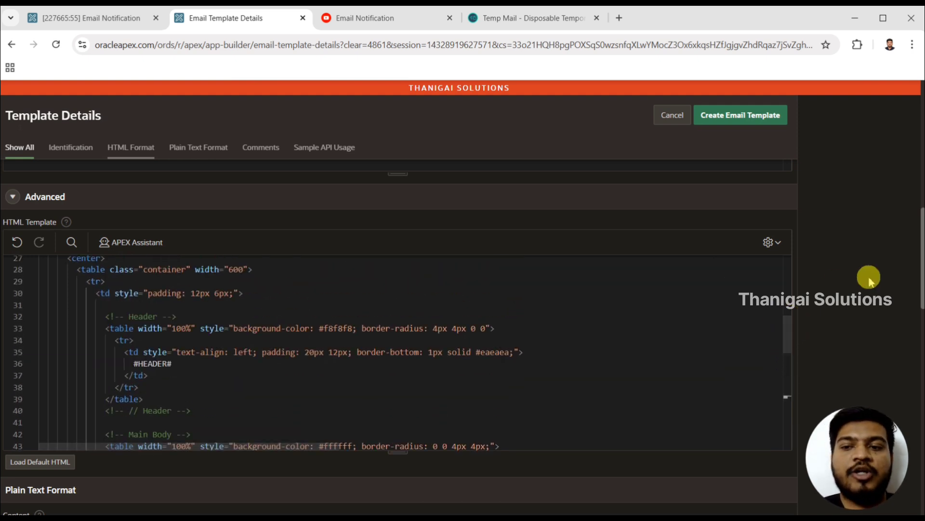
- Enlarge the HTML Body editor and enter the greeting "Welcome #USER# to" in it
drag(920, 268, 920, 190)
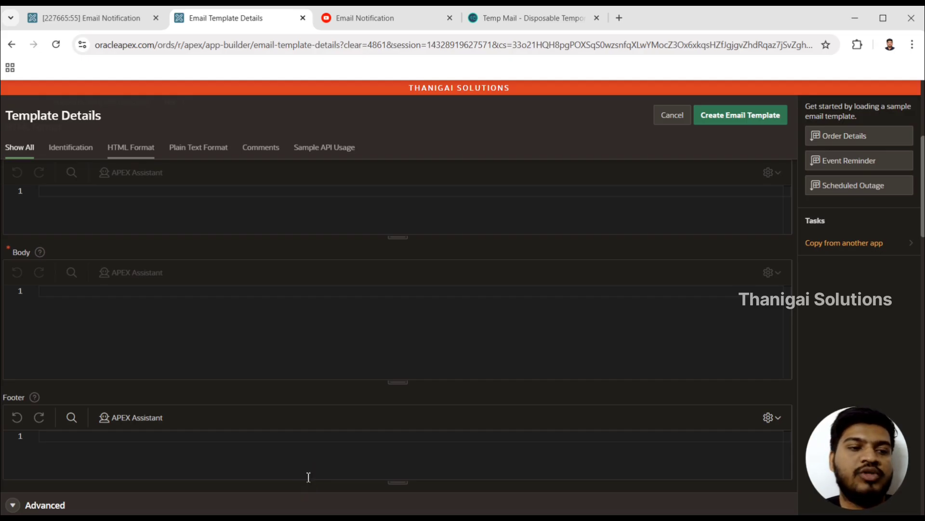
click(157, 339)
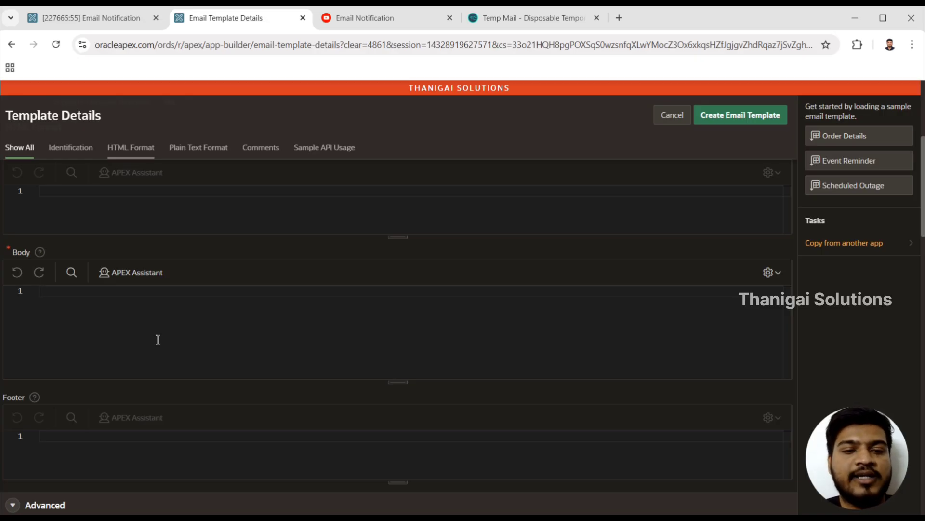
drag(397, 382, 390, 423)
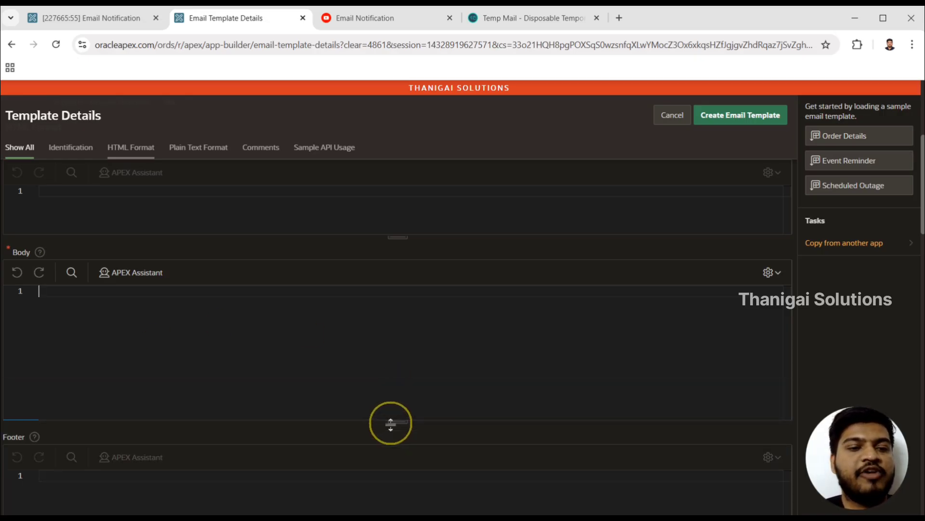
click(232, 361)
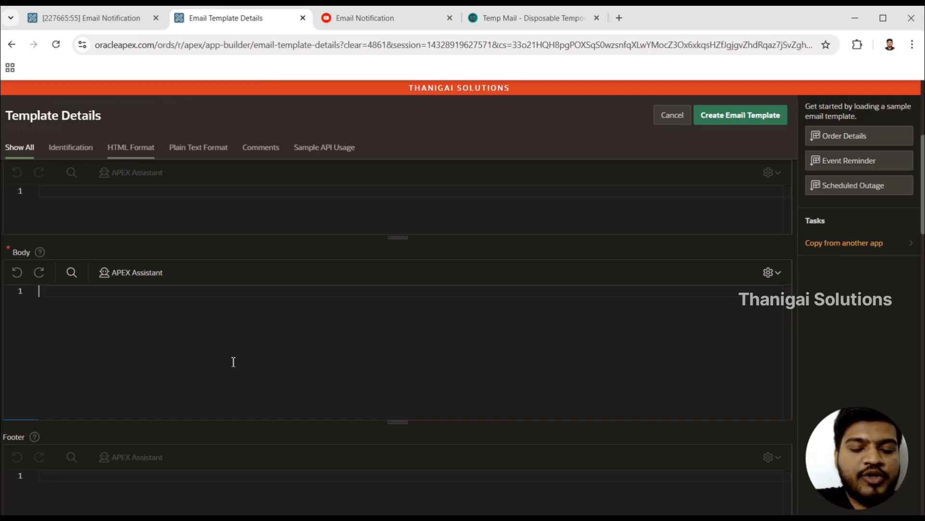
text(Welo)
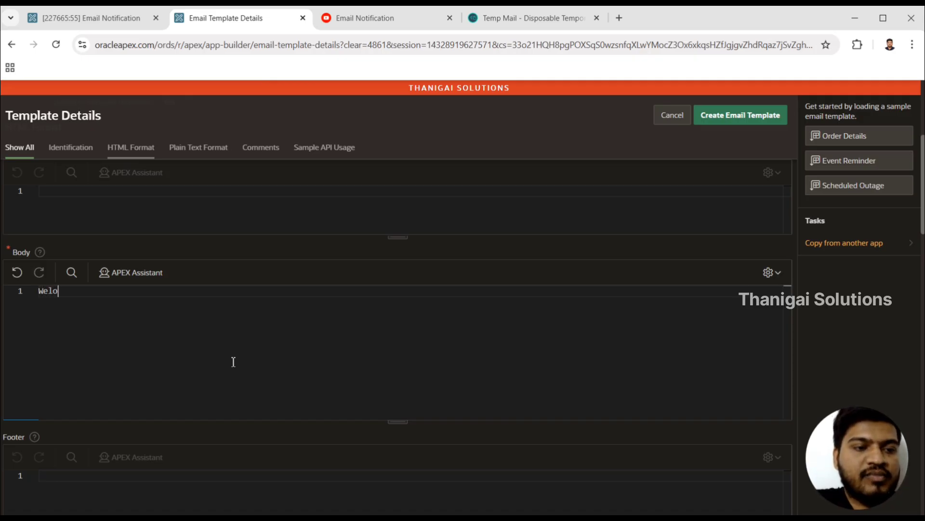
key(BackSpace)
text(come)
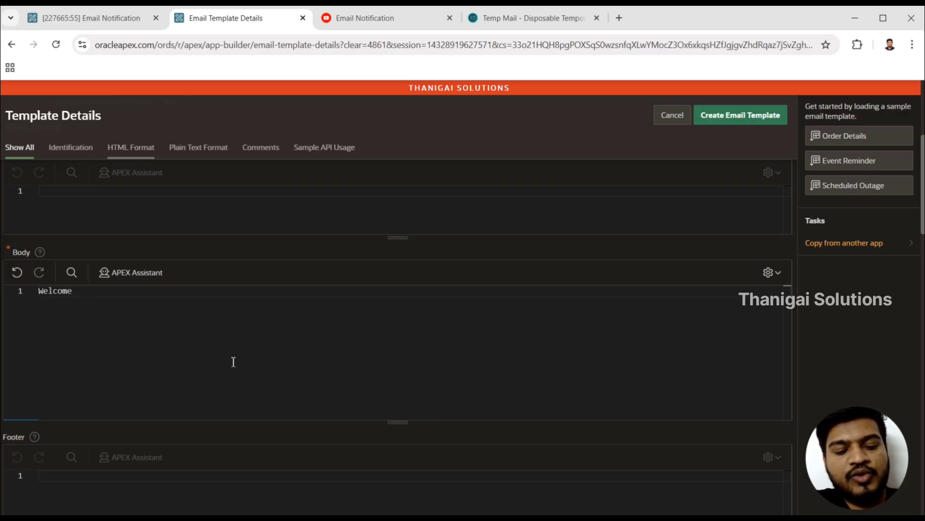
text(##)
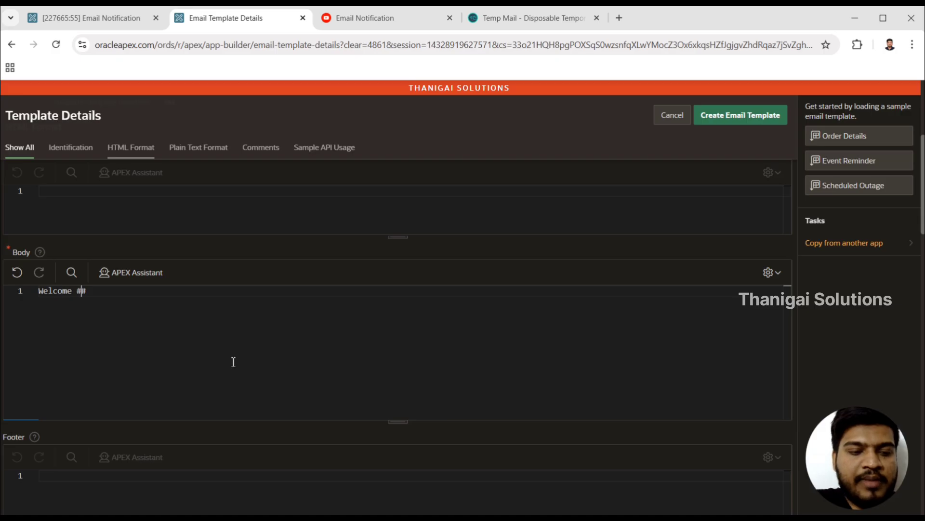
text(USER)
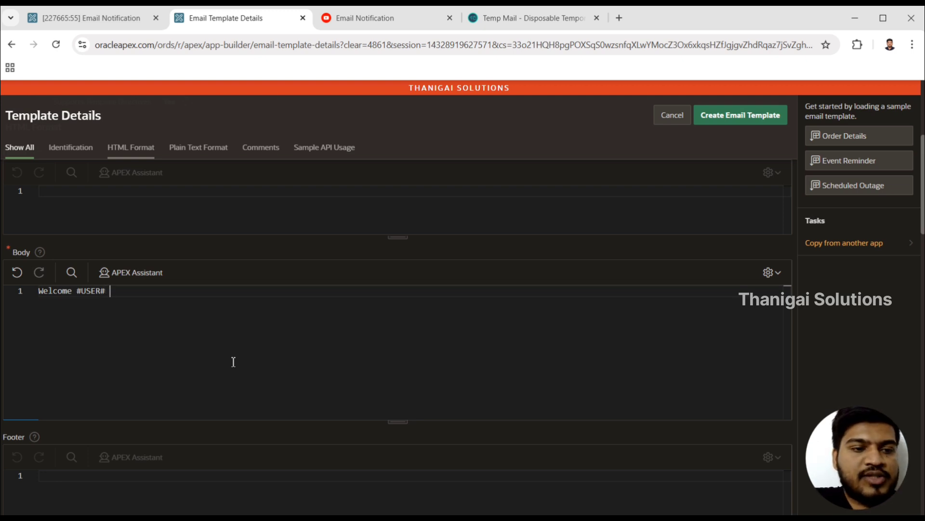
text(to )
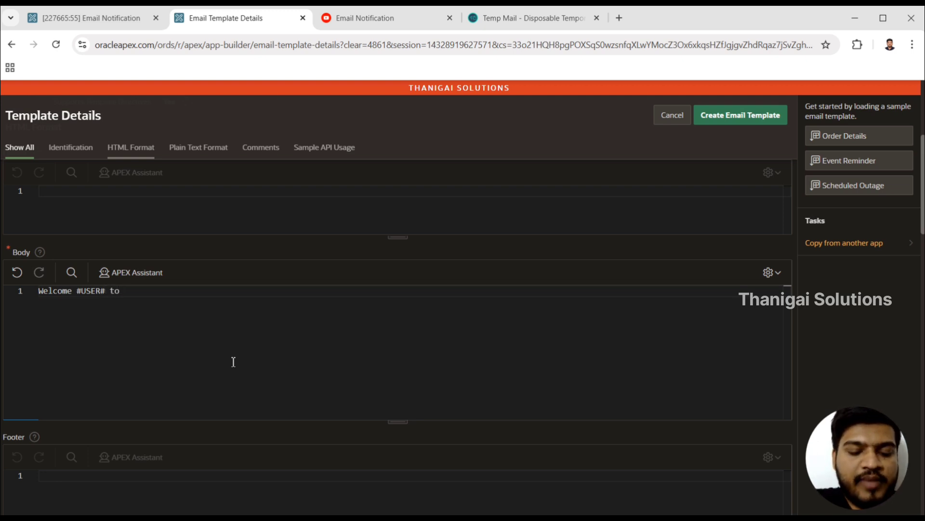
text(<b)
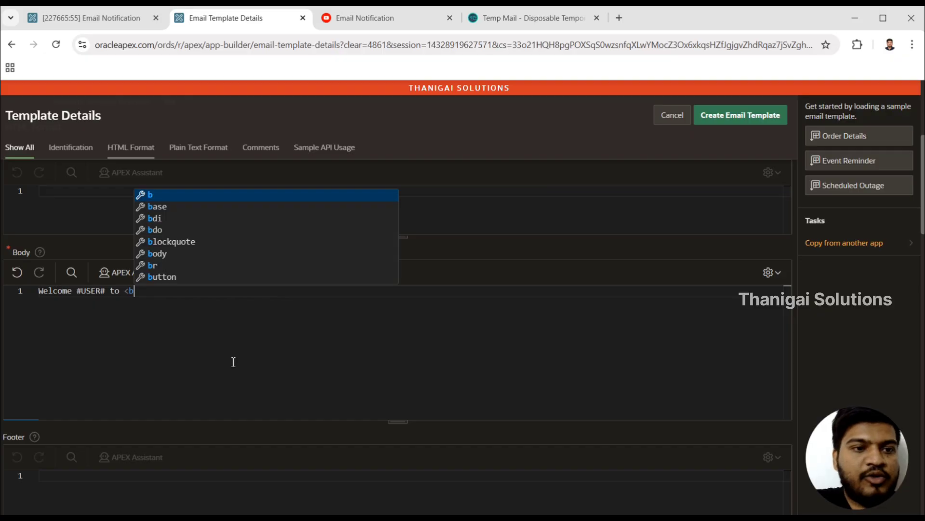
- Complete the body greeting with the bold text "<b>Thanigai Solutions</b>" and create the email template
key(Escape)
text(>Thanigai )
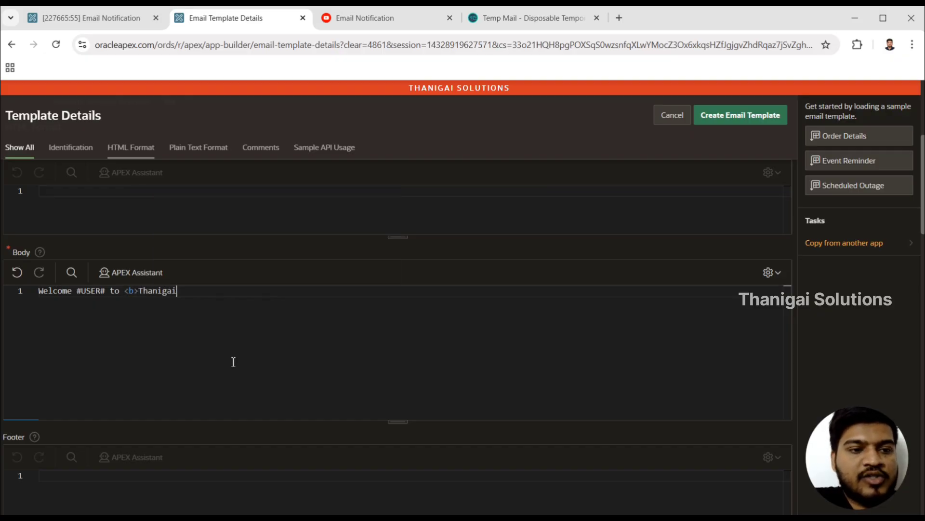
text(Solutions)
key(BackSpace)
key(BackSpace)
key(BackSpace)
key(BackSpace)
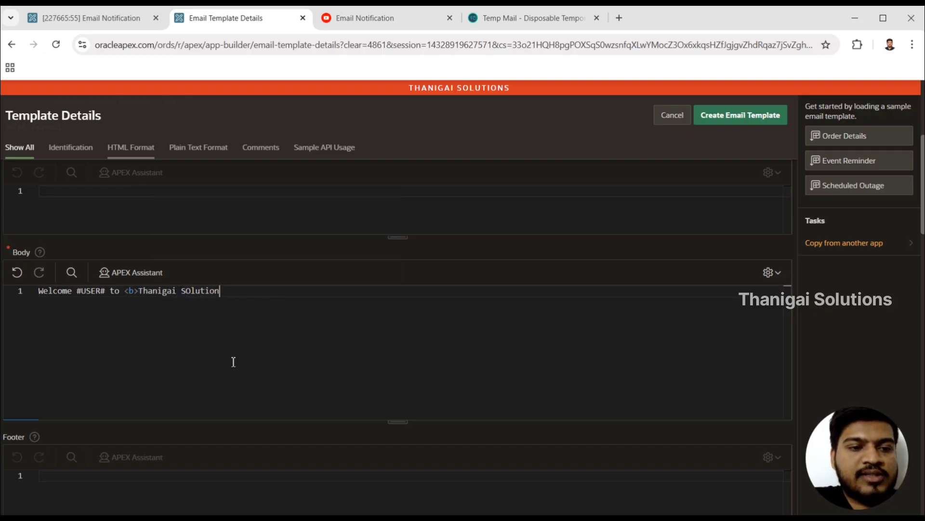
key(BackSpace)
key(BackSpace)
key(BackSpace)
key(BackSpace)
text(olutio)
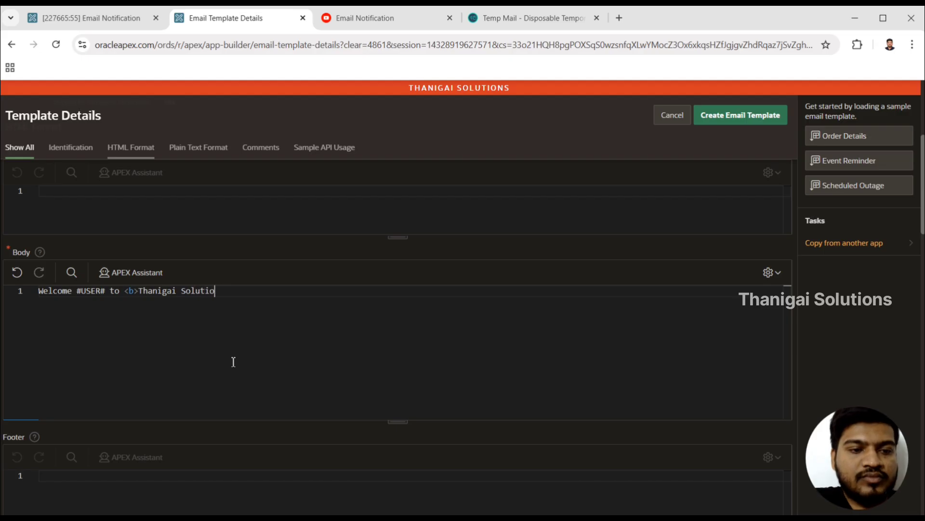
text(ns<)
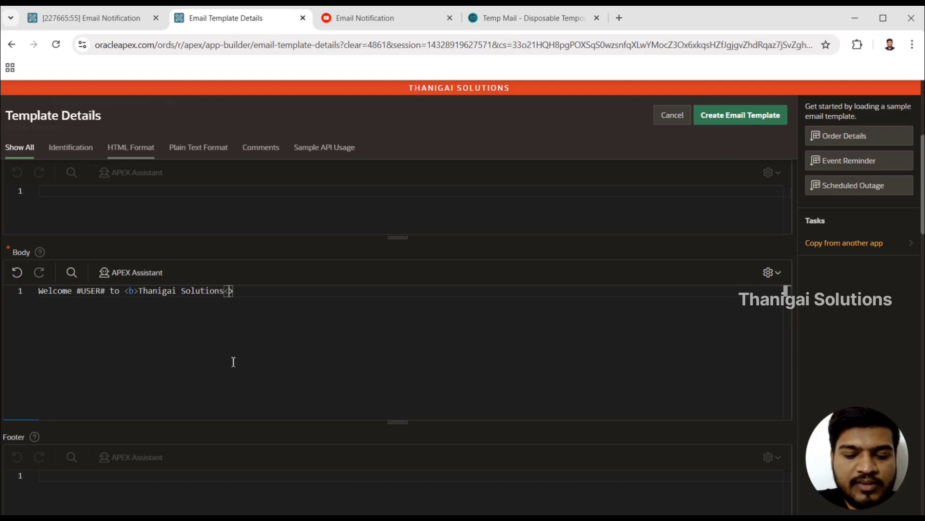
text(/b>)
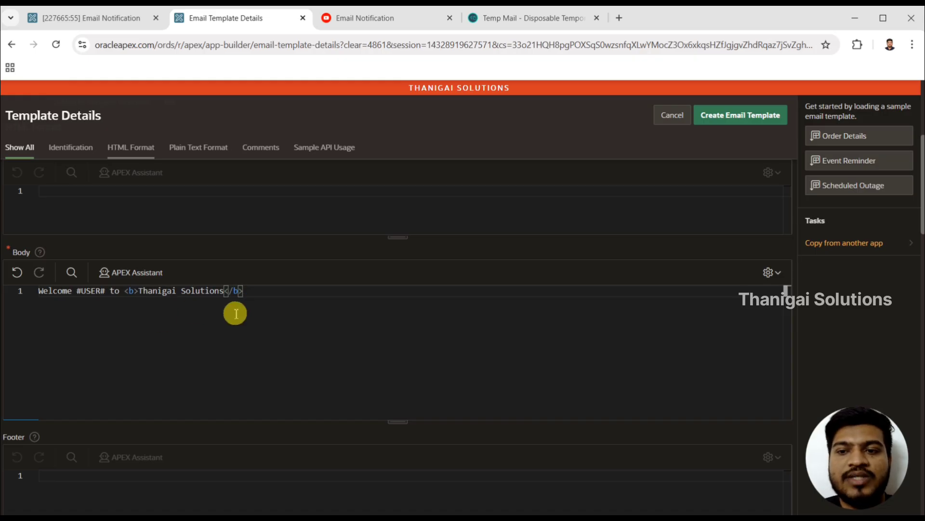
click(760, 123)
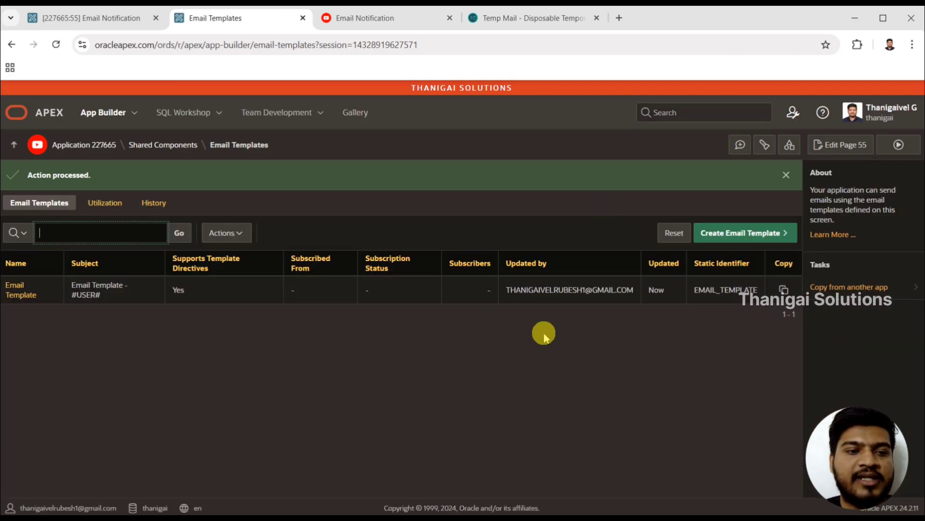
- Open the saved Email Template and examine its Sample API Usage block, including the p_template_static_id parameter and its value
click(20, 295)
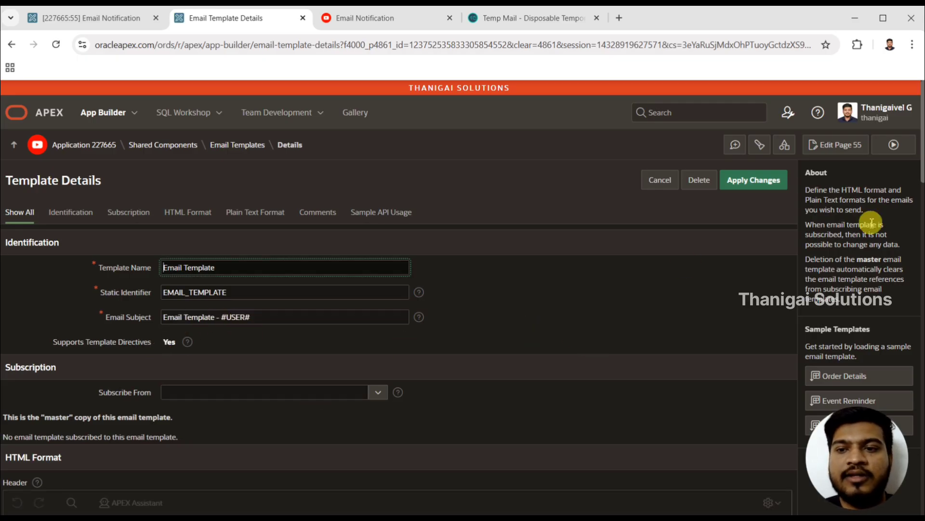
drag(919, 147, 917, 348)
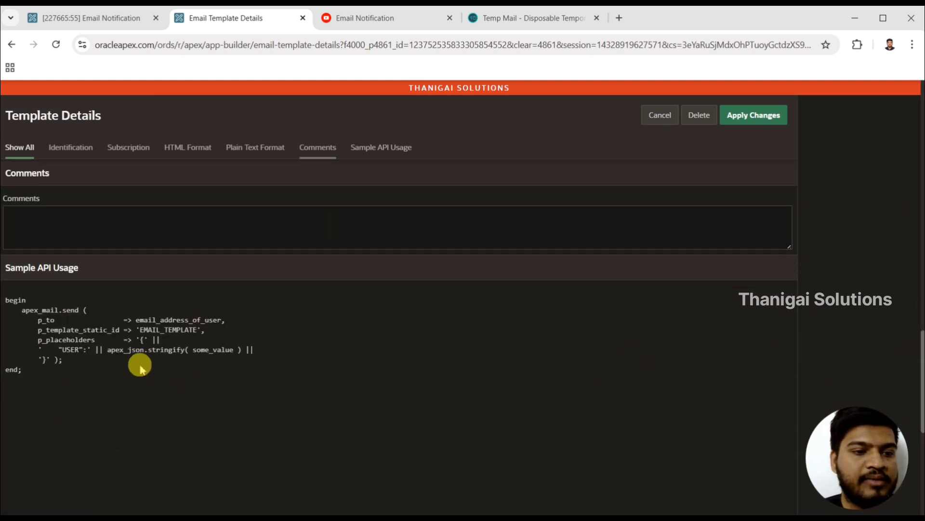
drag(72, 367, 3, 303)
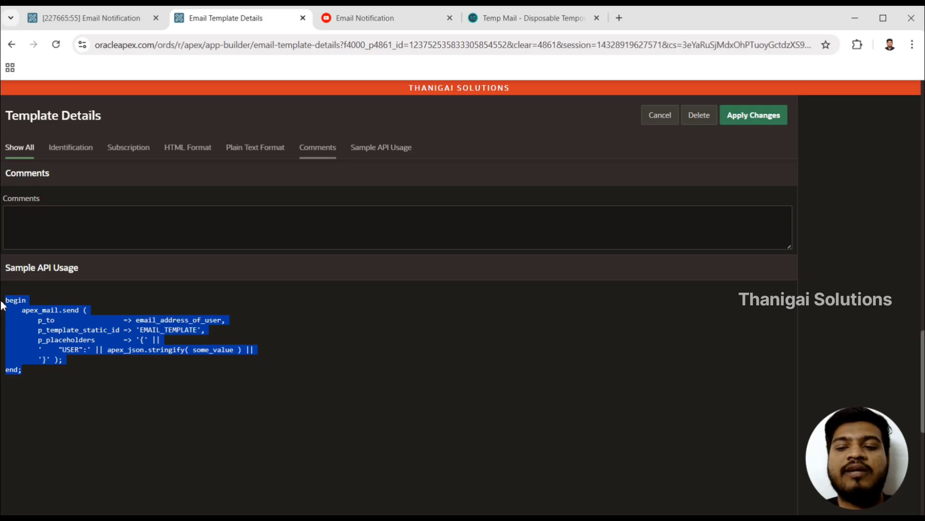
click(143, 338)
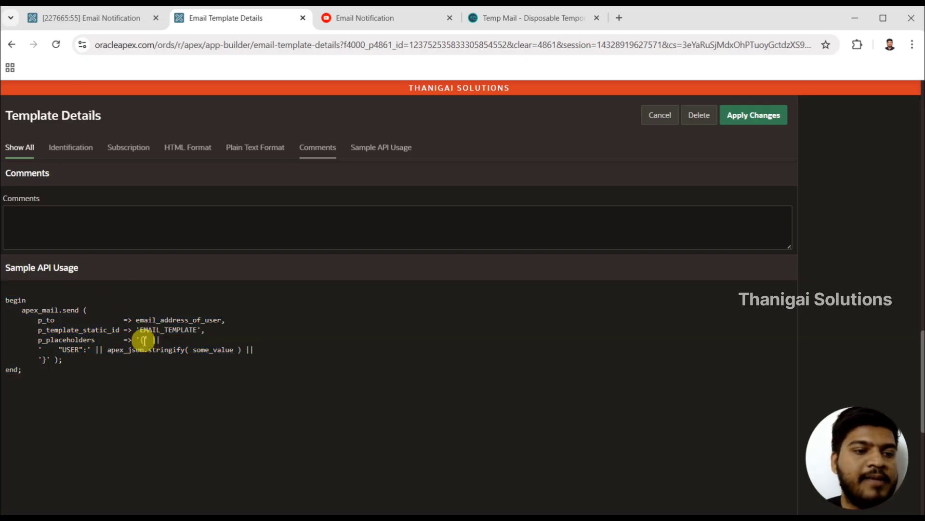
click(69, 328)
double_click(70, 330)
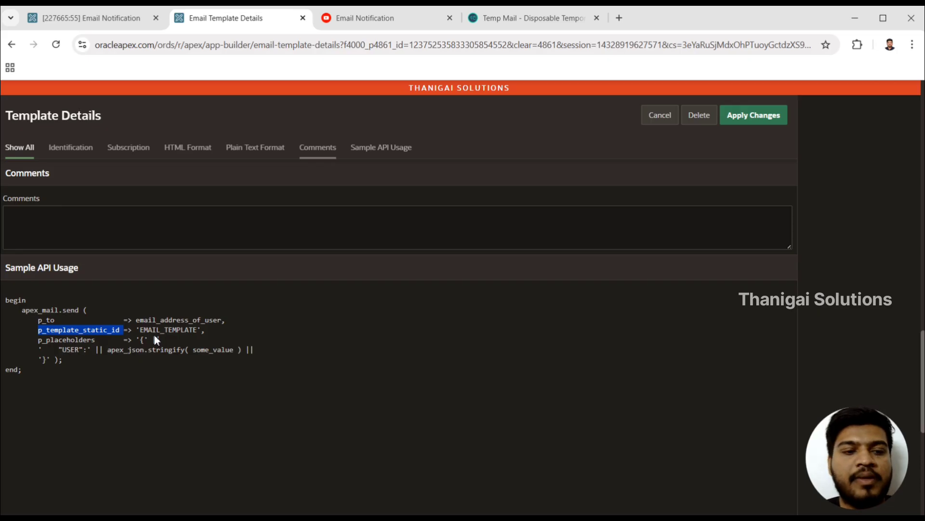
double_click(166, 332)
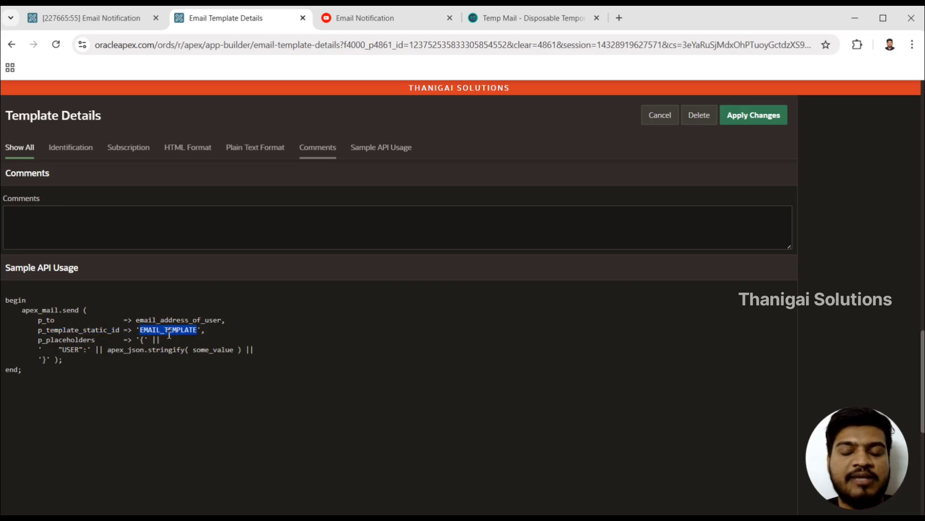
double_click(169, 333)
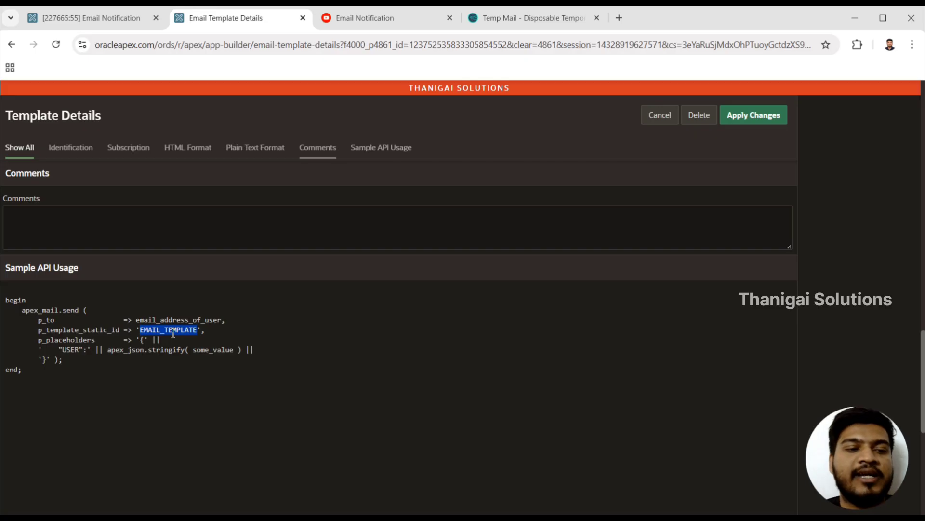
drag(71, 374, 7, 302)
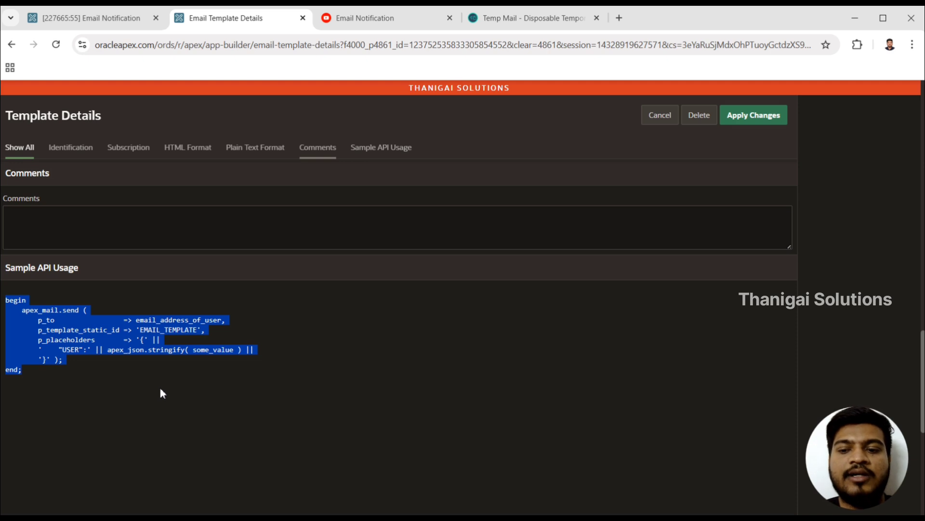
- Examine the p_placeholders parameter and its USER entry in the Sample API Usage block
click(108, 392)
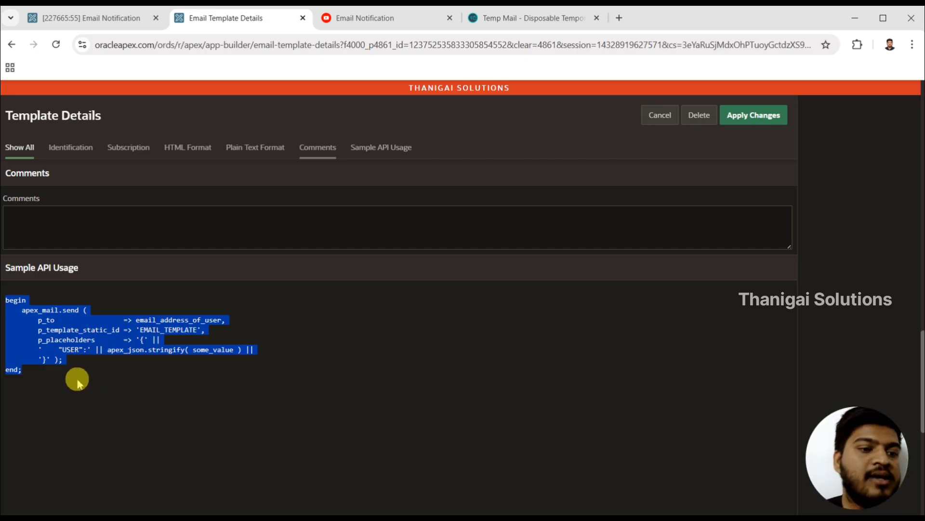
click(72, 346)
double_click(72, 347)
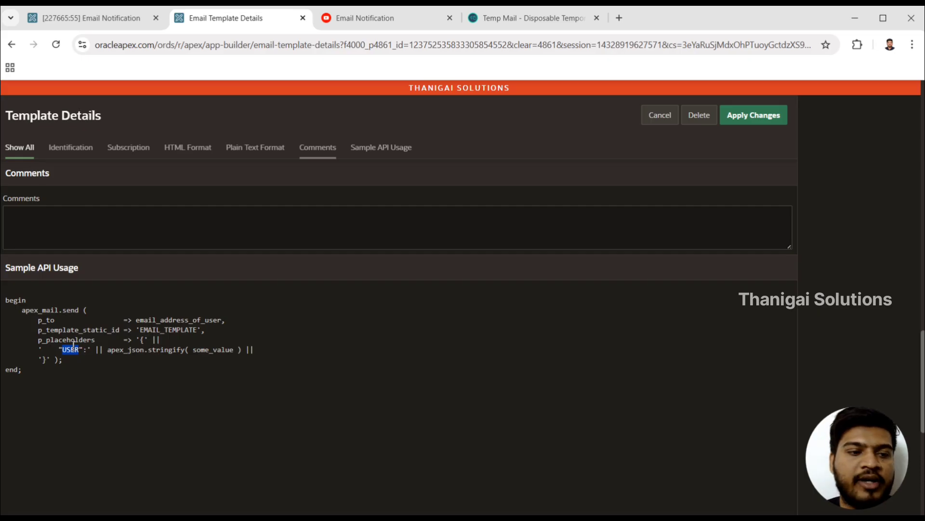
double_click(70, 339)
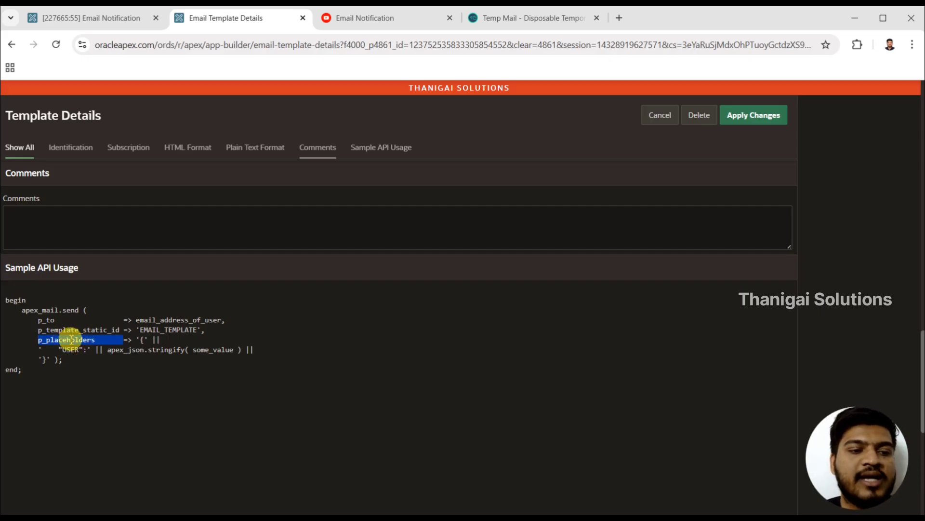
drag(145, 339, 141, 370)
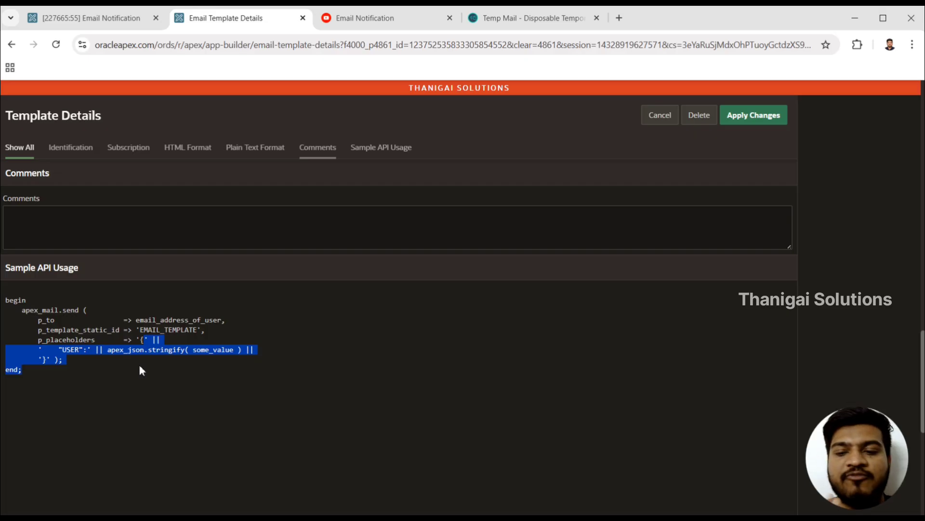
click(466, 413)
scroll(465, 413, down, 1)
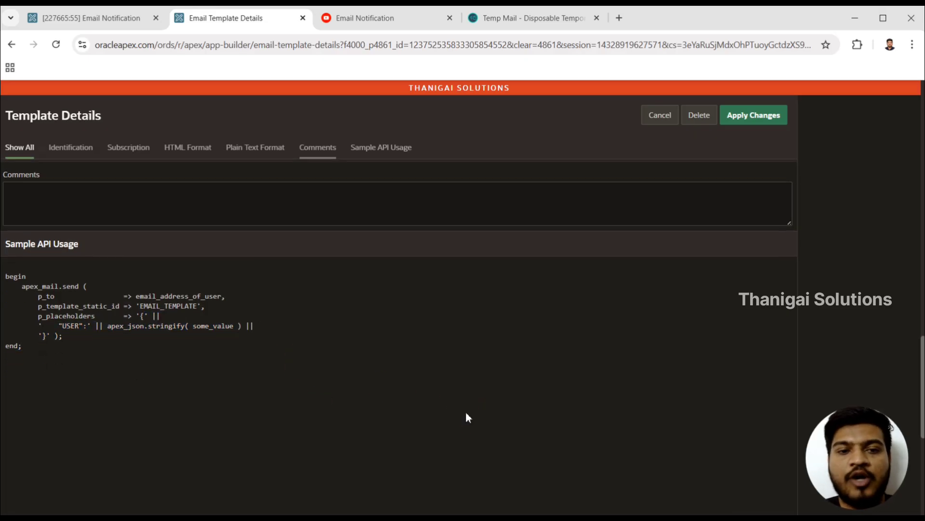
scroll(466, 415, up, 1)
drag(174, 474, 3, 318)
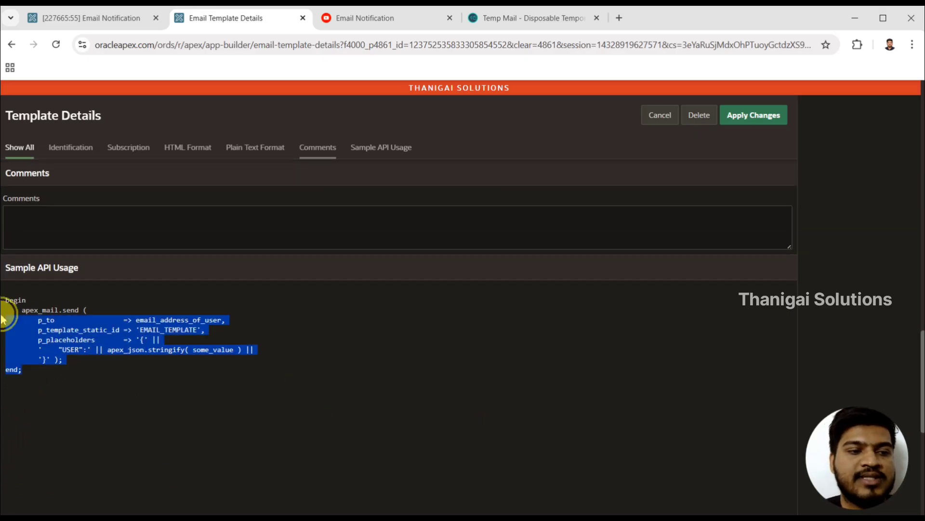
click(210, 403)
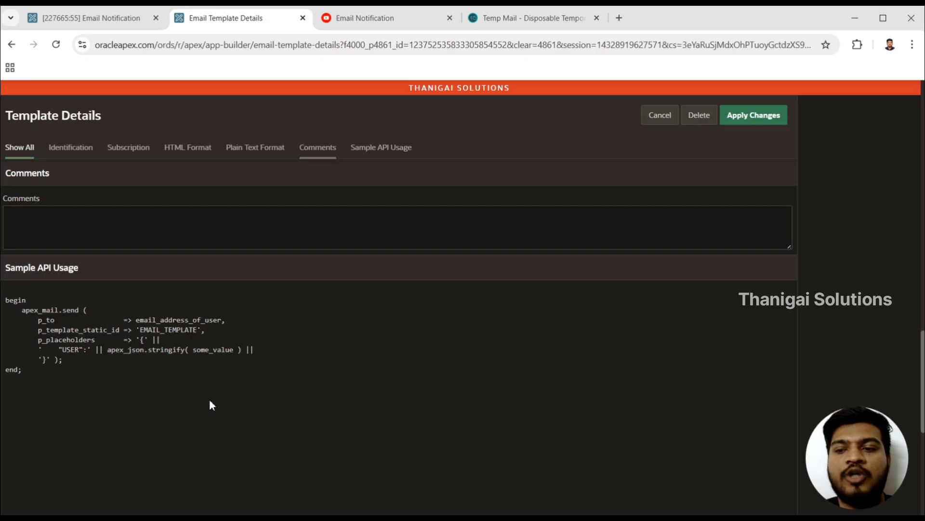
- Apply the email template's changes and return to a freshly reloaded Page 55: Email Notification in Page Designer
scroll(210, 404, up, 15)
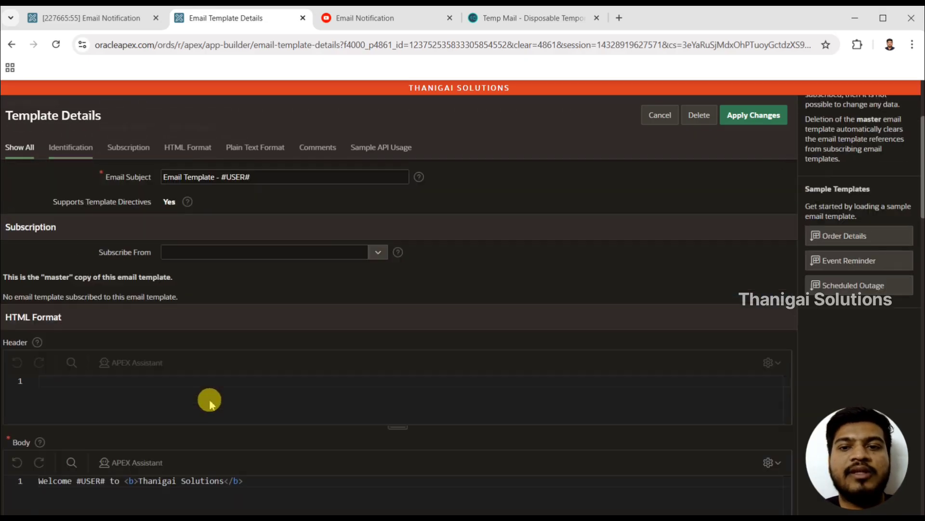
scroll(210, 400, up, 3)
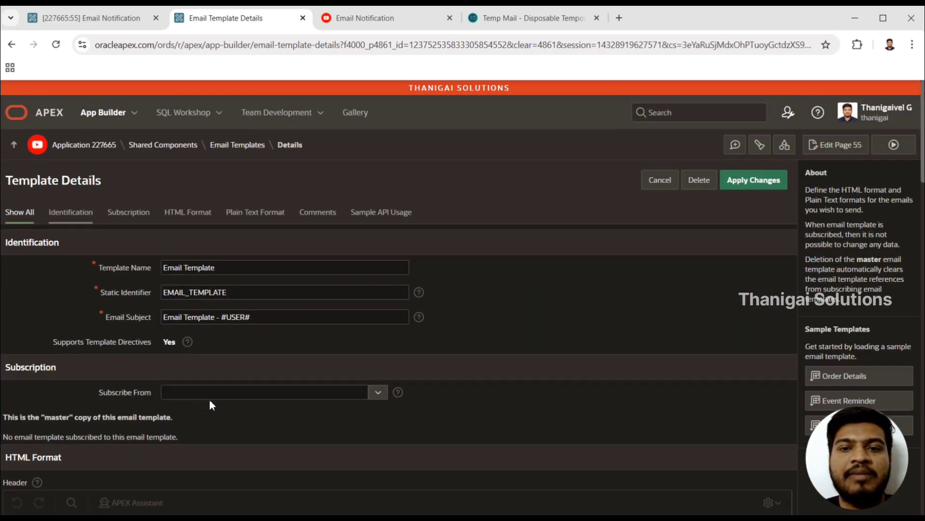
click(769, 186)
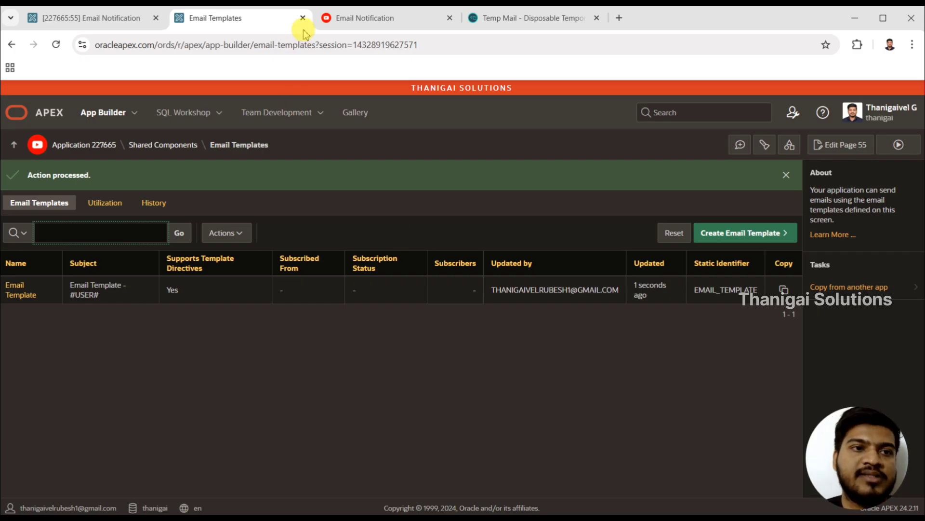
click(110, 26)
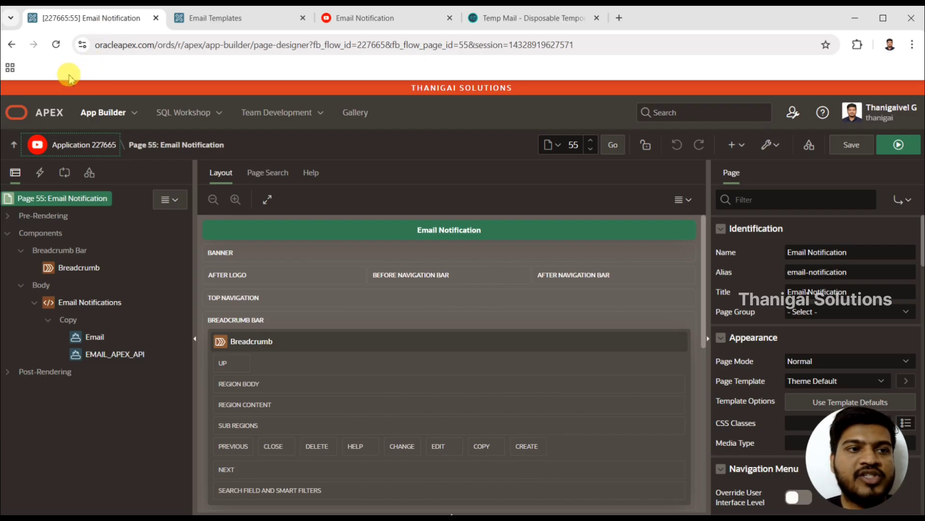
click(57, 44)
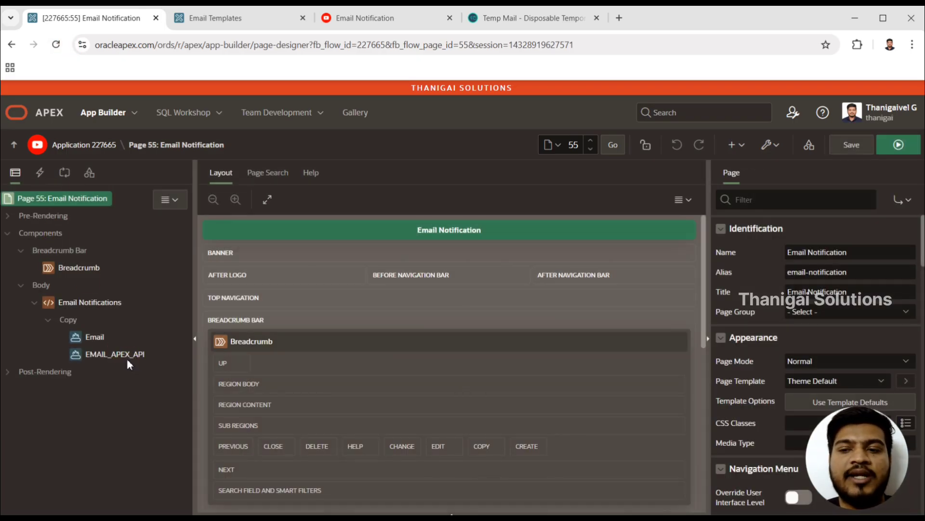
- Duplicate the EMAIL_APEX_API button and name the copy Email_TEMPLATE
click(111, 356)
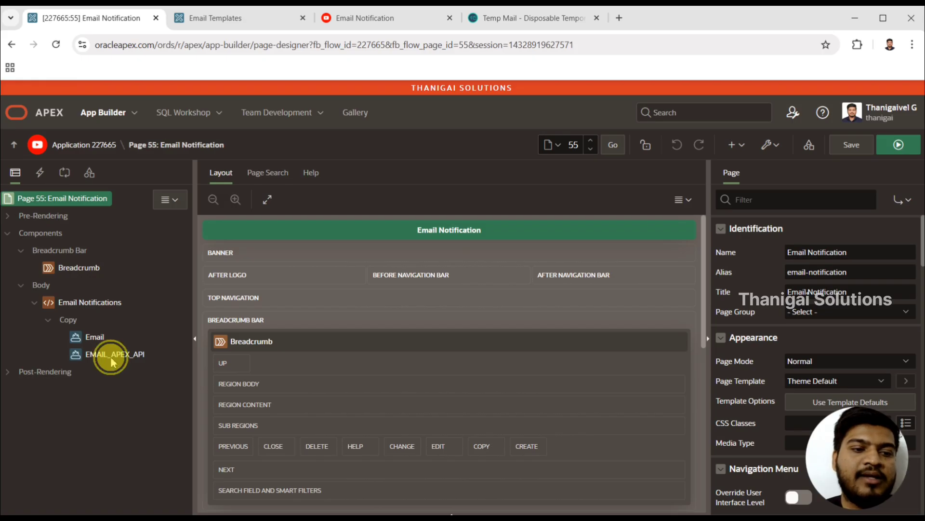
right_click(111, 356)
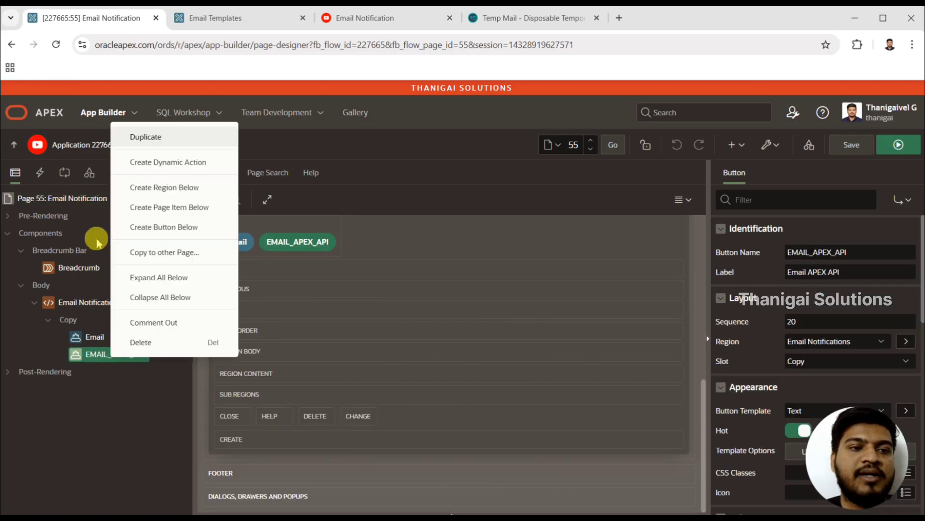
click(167, 144)
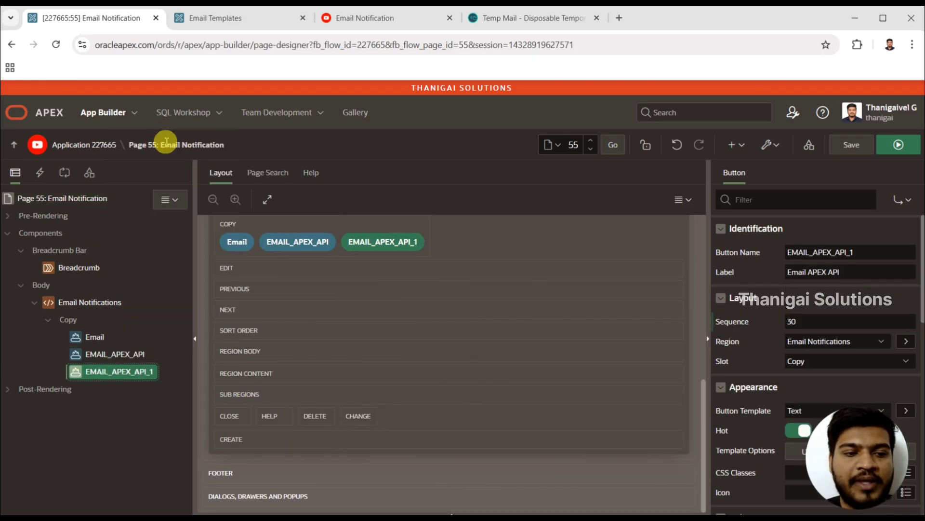
double_click(863, 251)
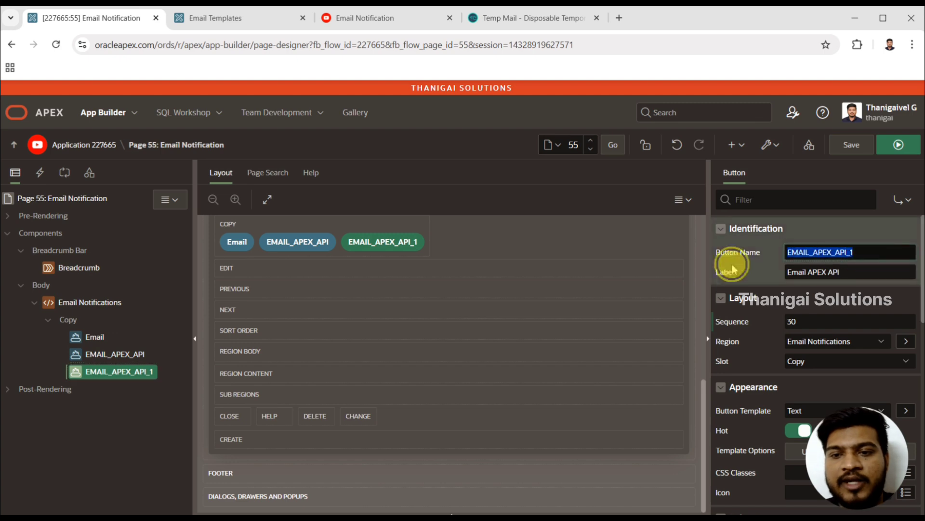
text(Email)
key(BackSpace)
key(BackSpace)
key(BackSpace)
key(BackSpace)
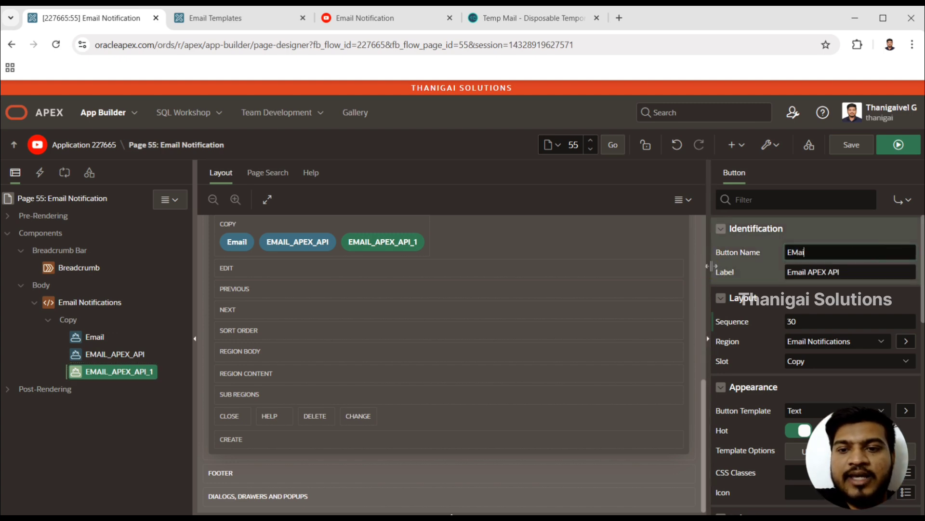
text(mail_TEMPLATE)
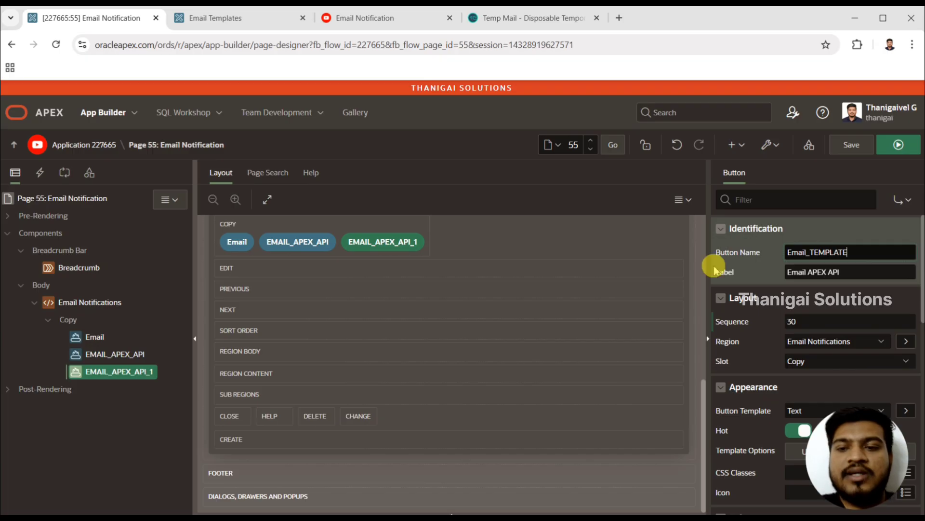
- Set the label of the Email_TEMPLATE button to "Email Template"
drag(813, 274, 860, 270)
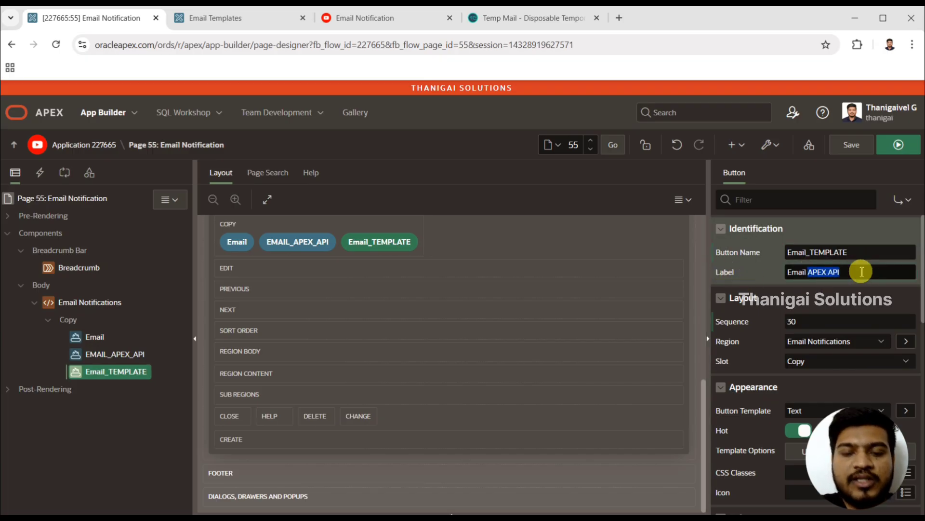
text(Temai)
key(BackSpace)
key(BackSpace)
text(plate)
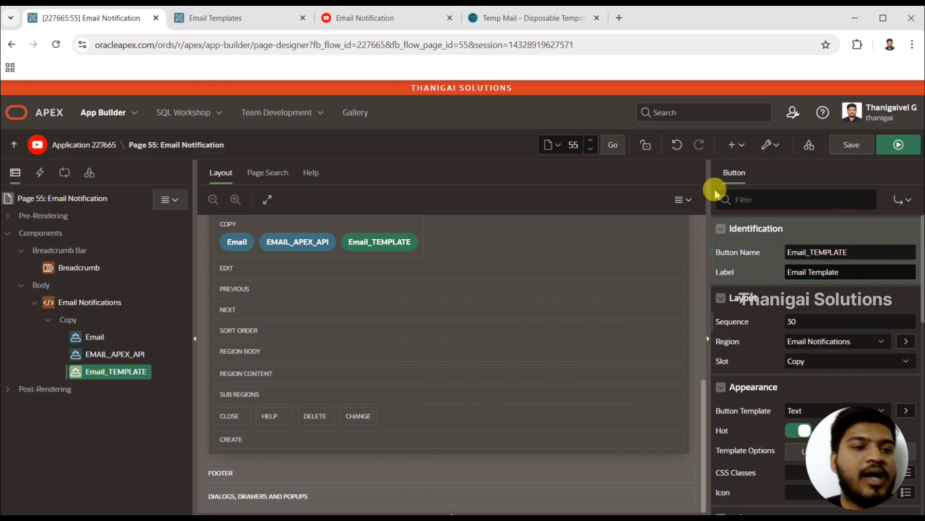
- Duplicate the Build In Email process and rename the copy "Email Template"
click(65, 173)
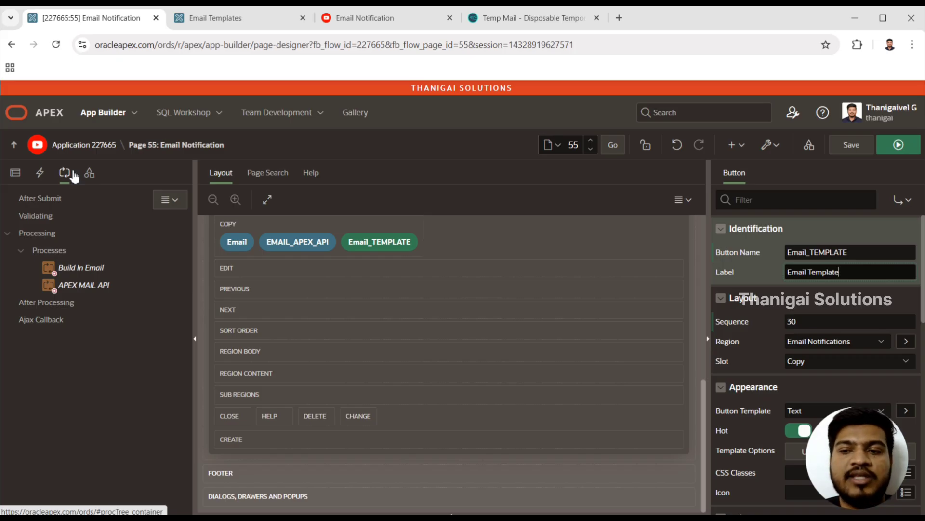
click(91, 272)
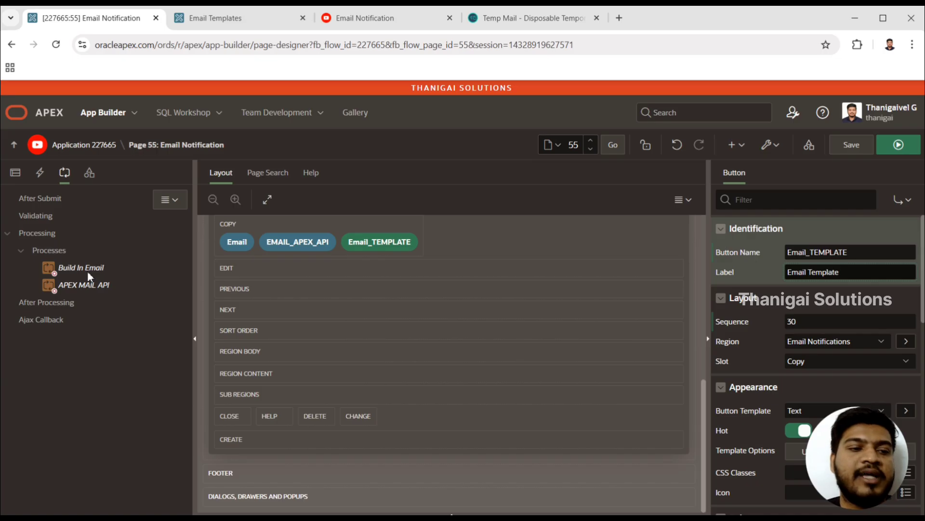
click(90, 273)
right_click(91, 273)
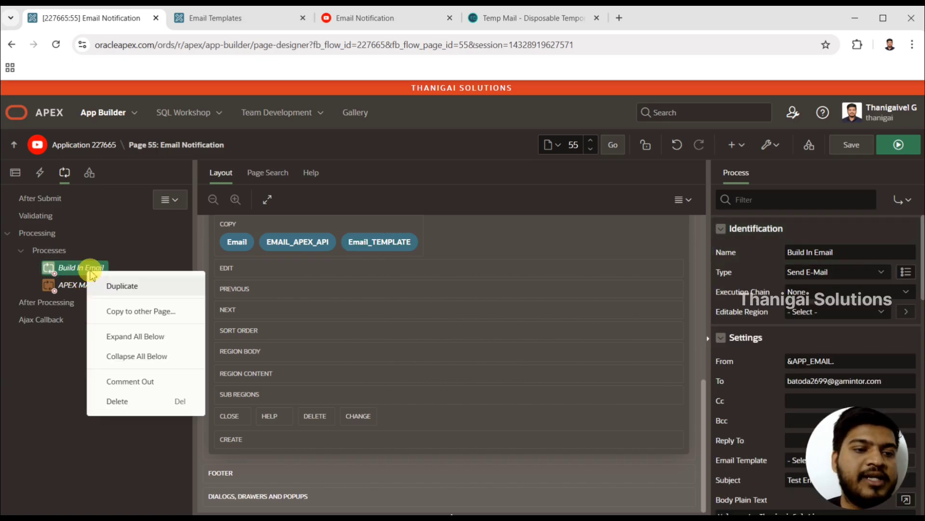
click(118, 286)
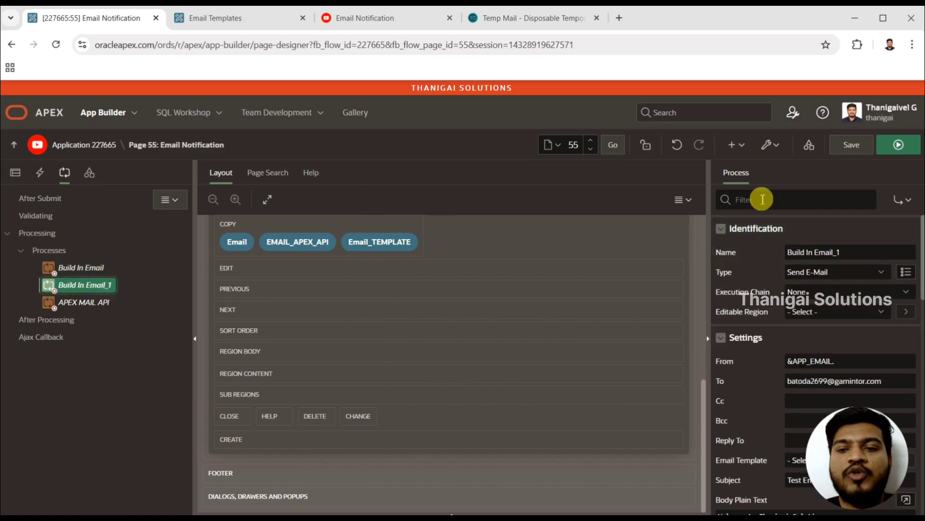
drag(857, 254, 741, 260)
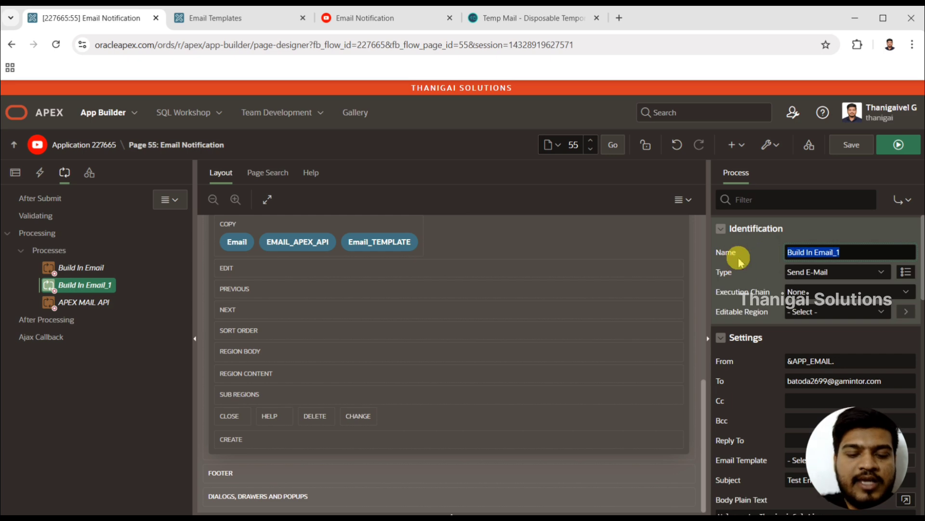
text(Email Templa)
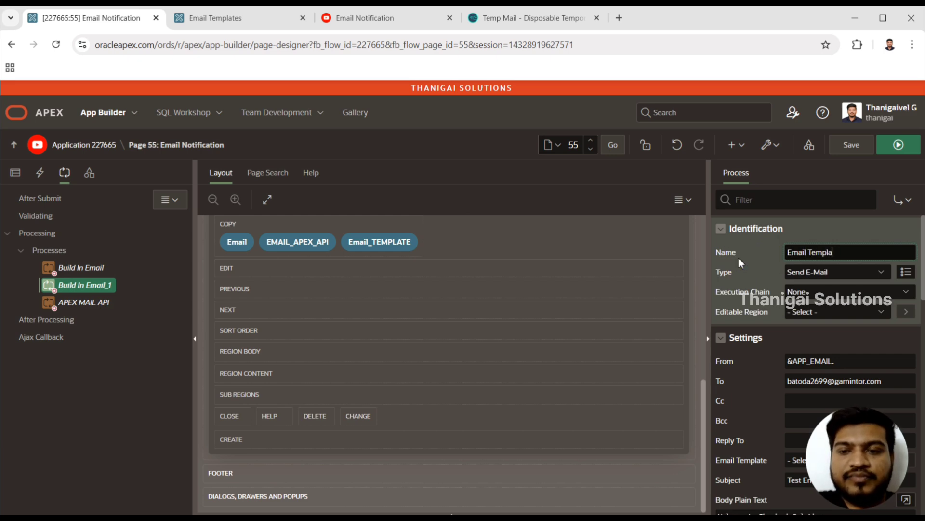
text(te)
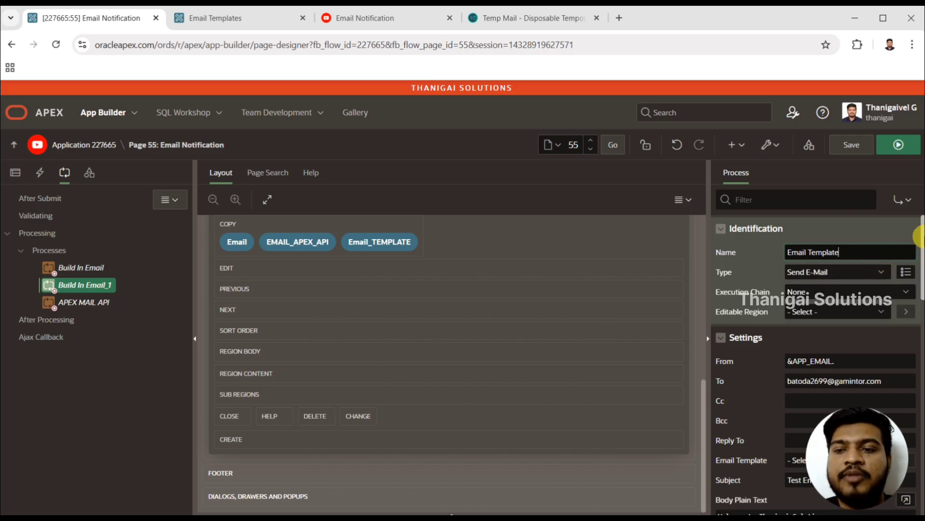
- Review the recipient setting of the Email Template process and assign the Email Template as its email template
drag(921, 233, 916, 257)
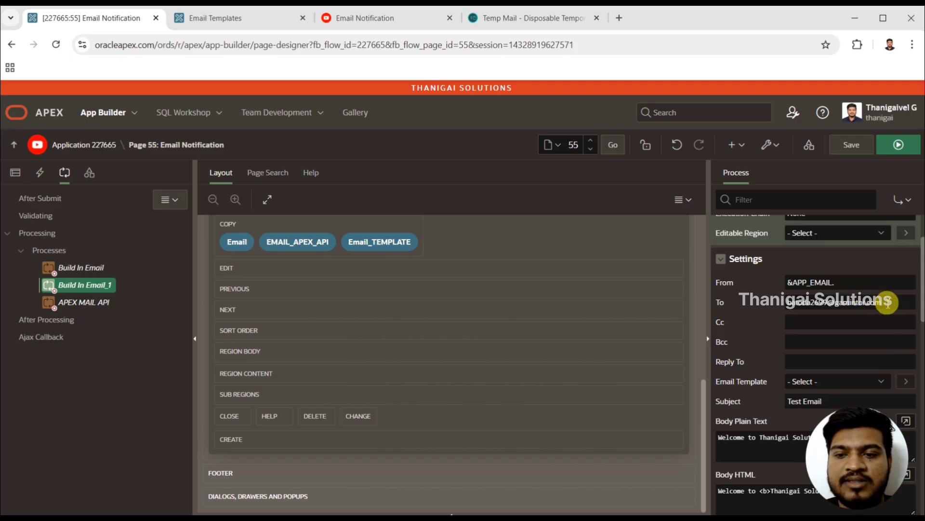
drag(883, 301, 781, 308)
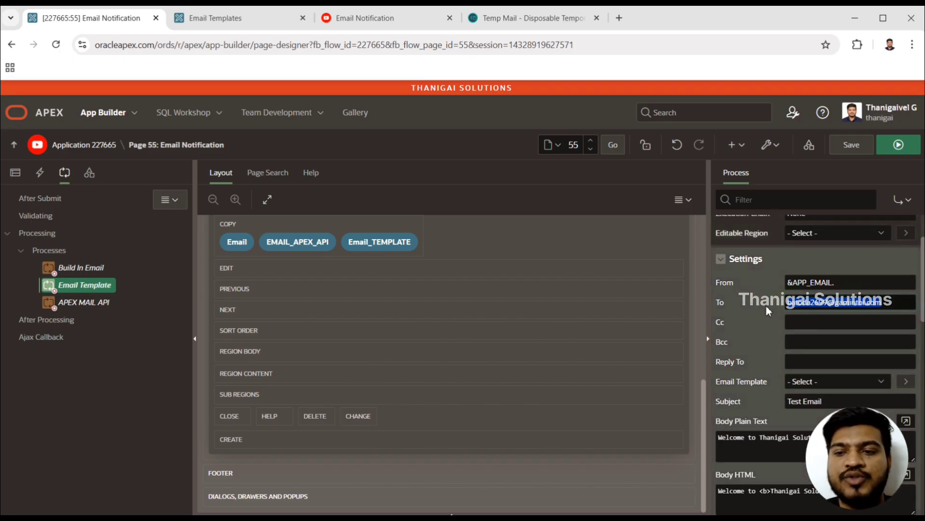
drag(922, 258, 909, 295)
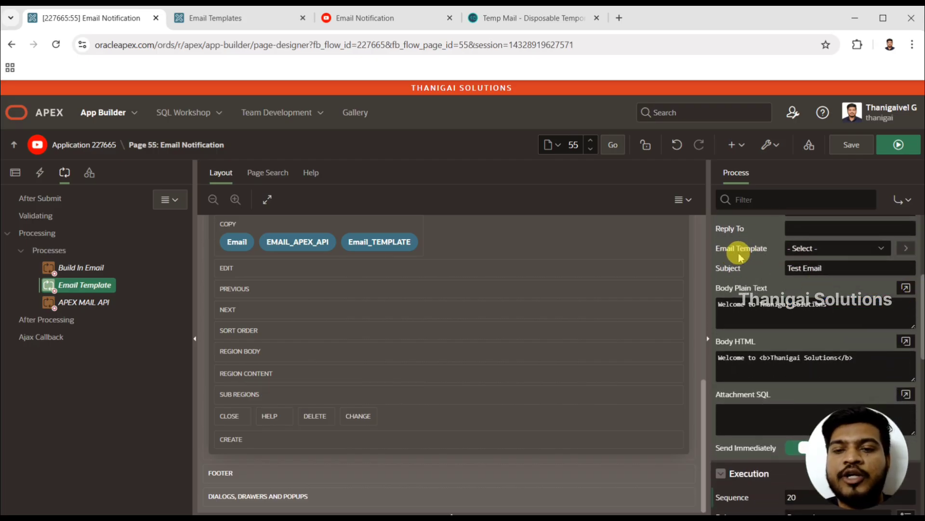
click(801, 248)
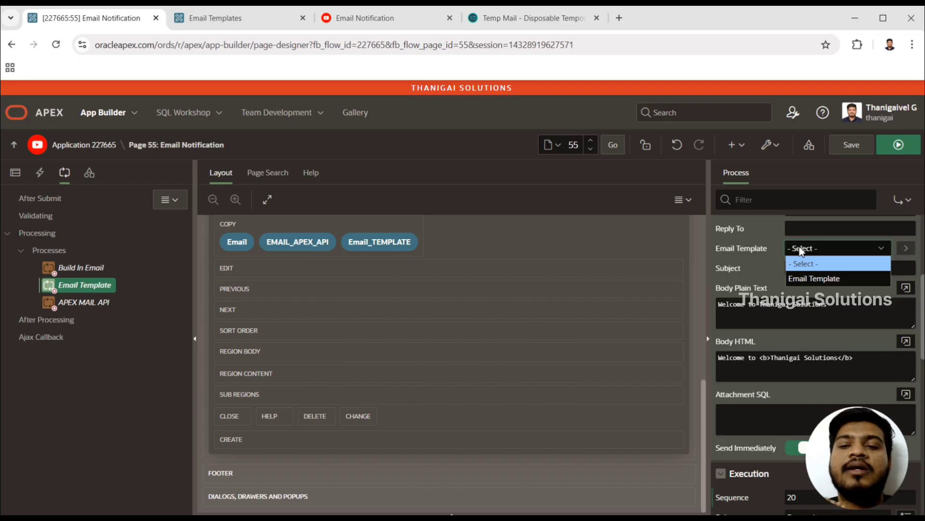
click(810, 279)
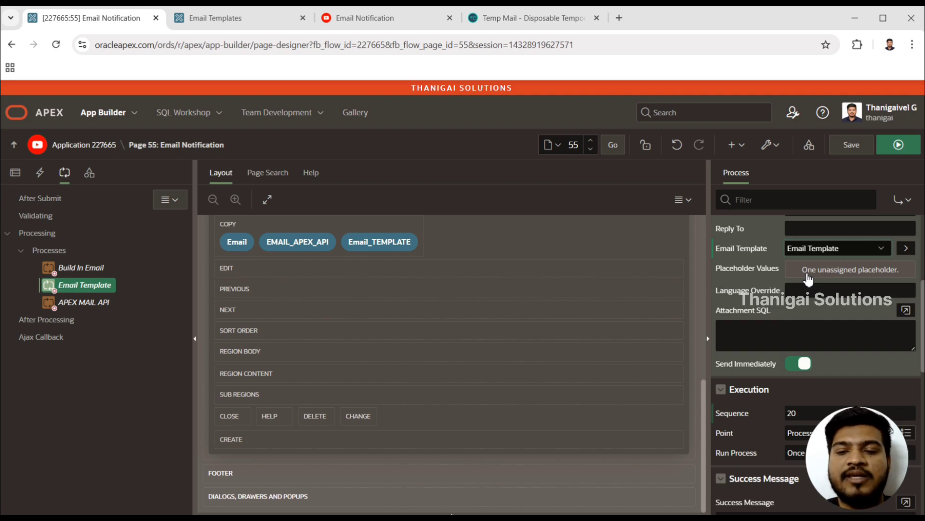
- Open the placeholder assignment of the Email Template process and examine the current-page and application items available for USER
click(835, 280)
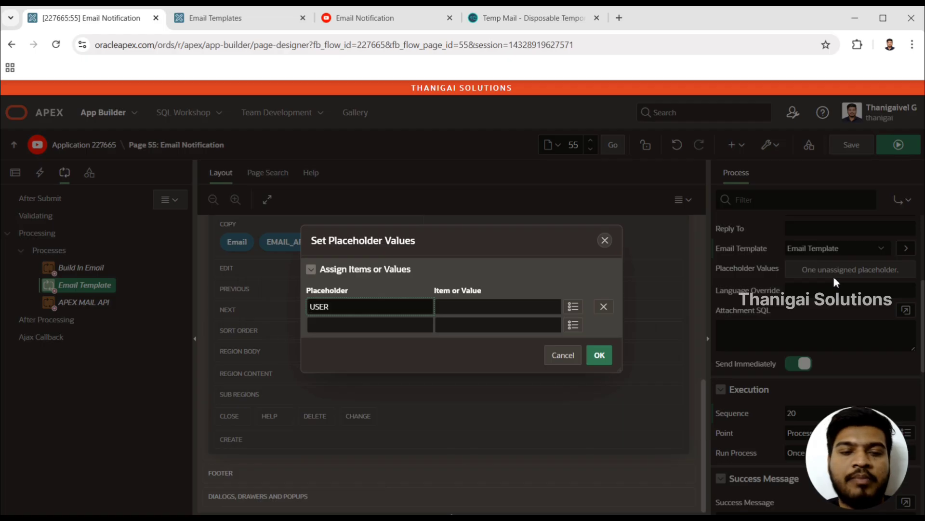
click(340, 311)
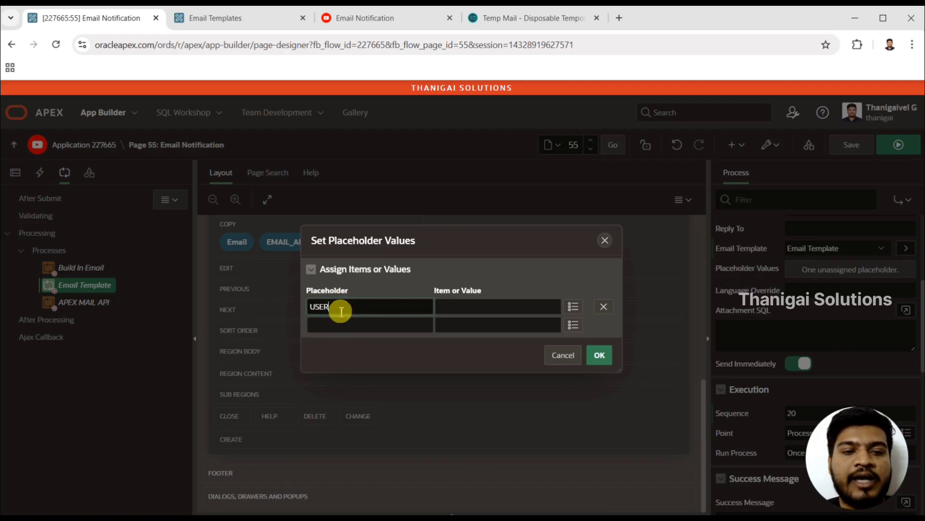
double_click(339, 309)
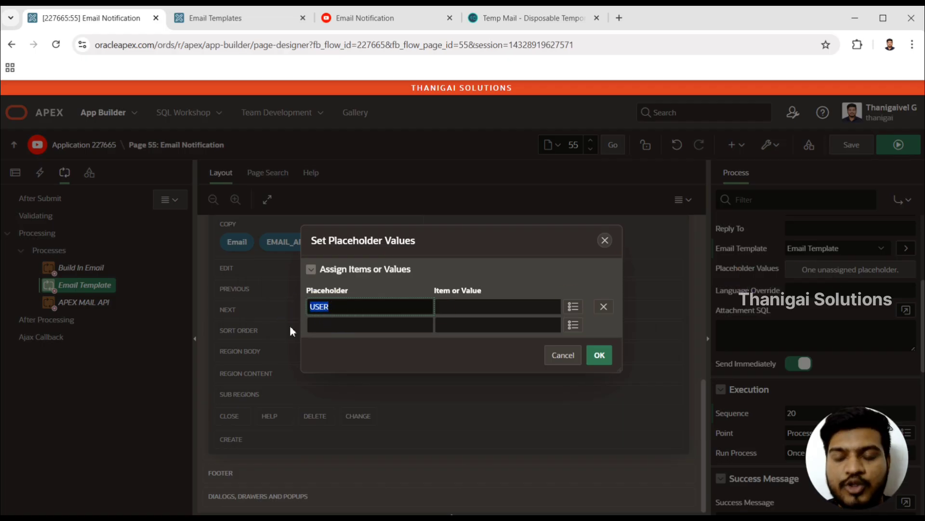
click(389, 303)
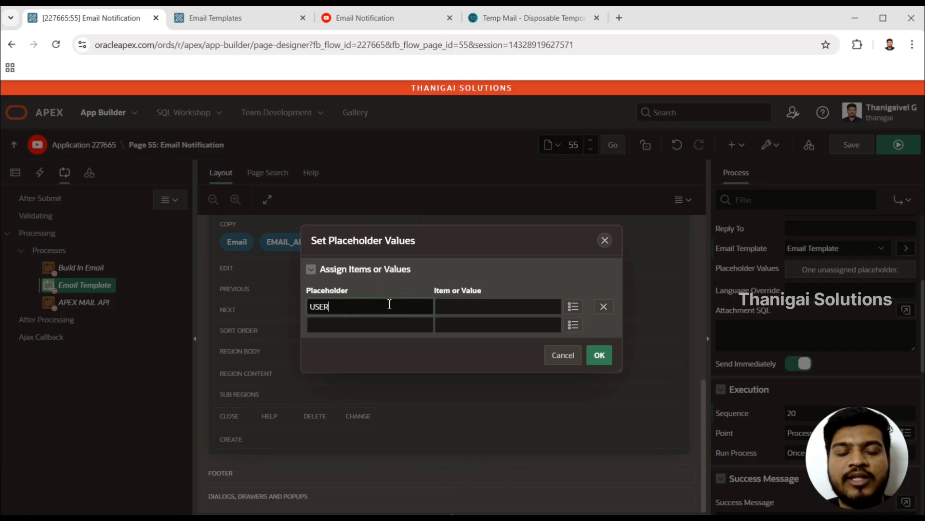
click(379, 327)
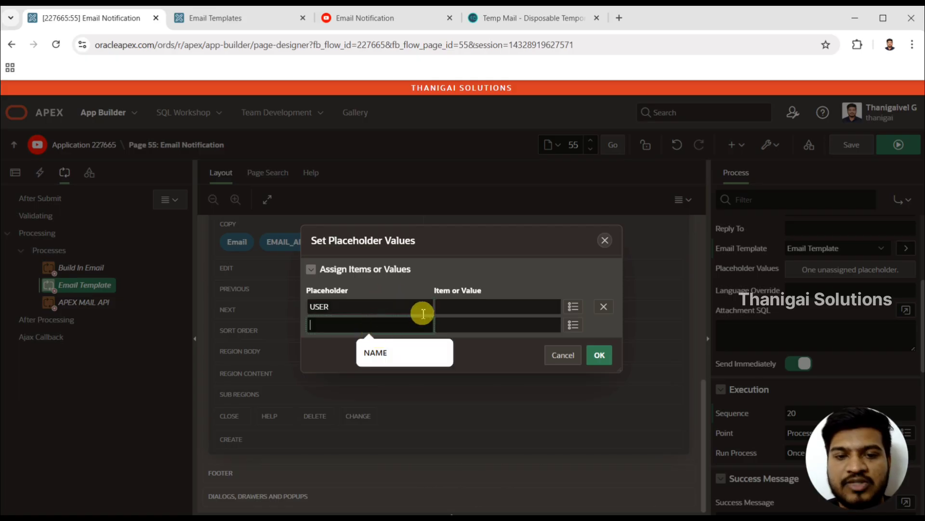
click(449, 309)
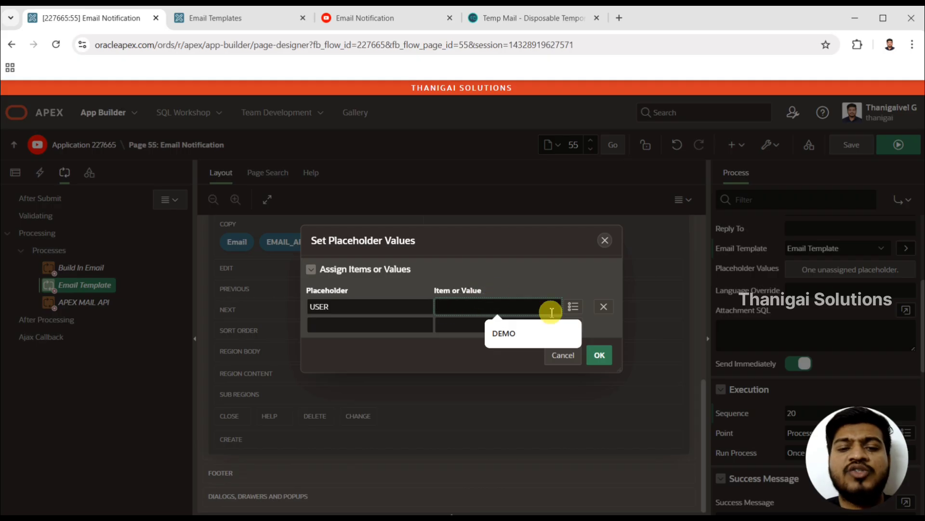
click(573, 306)
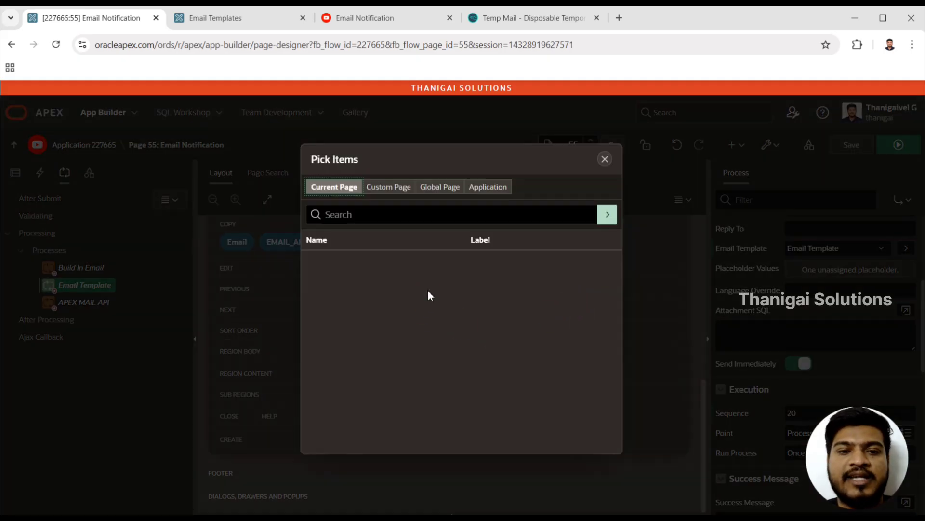
click(501, 191)
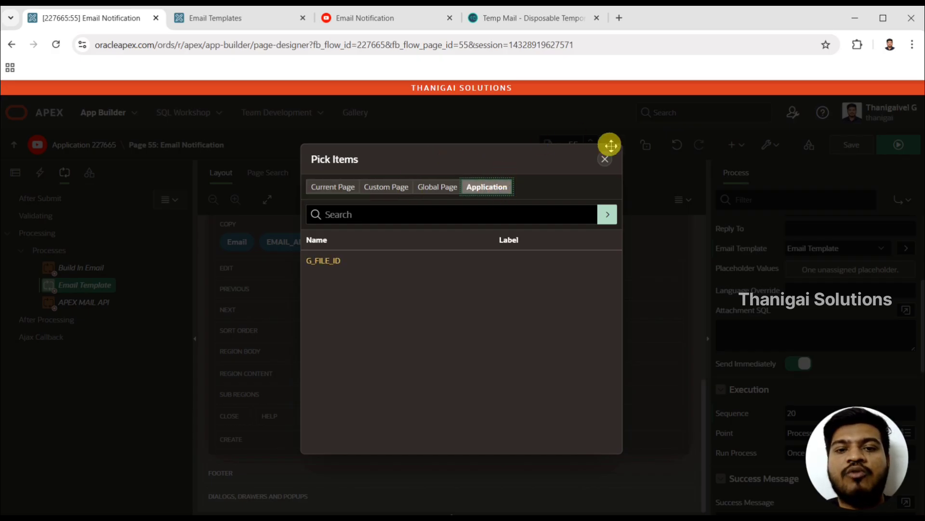
click(605, 160)
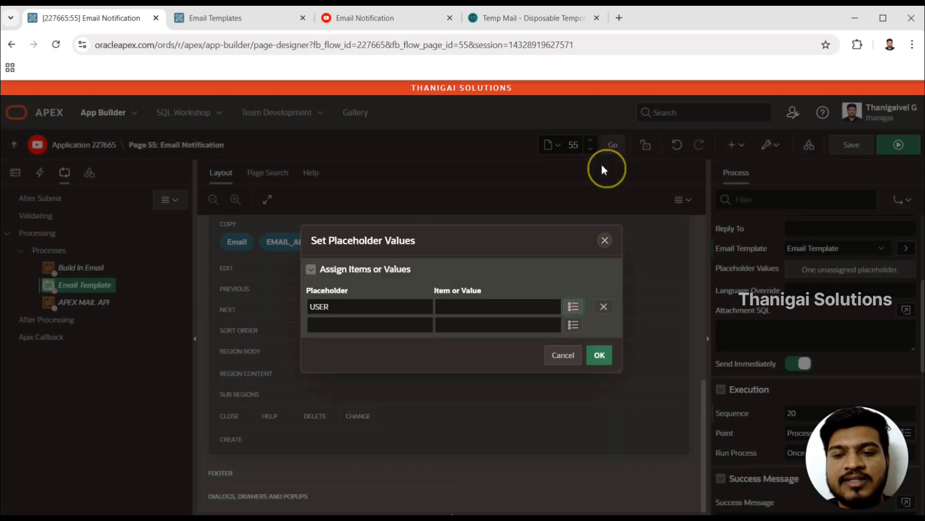
- Assign the recipient's first name as a fixed value to the USER placeholder and confirm the assignment
click(457, 308)
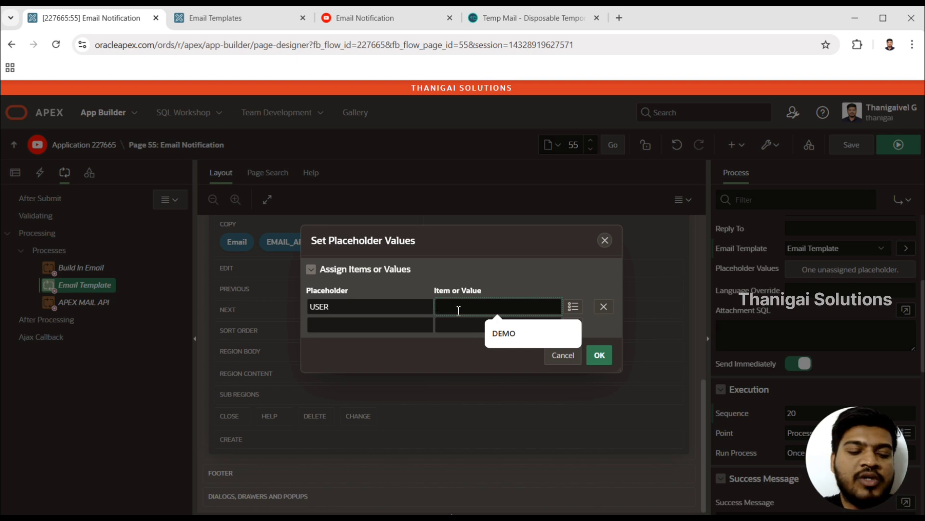
text(Thanigai)
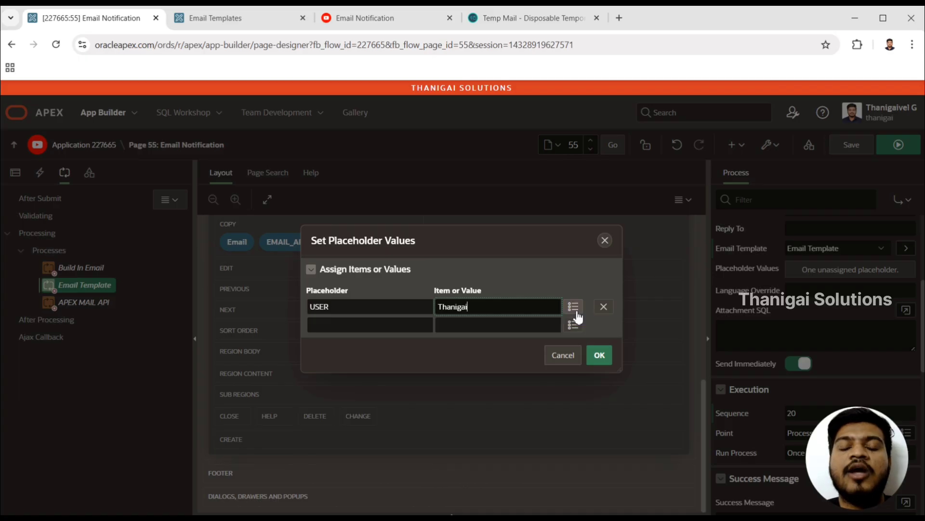
click(598, 355)
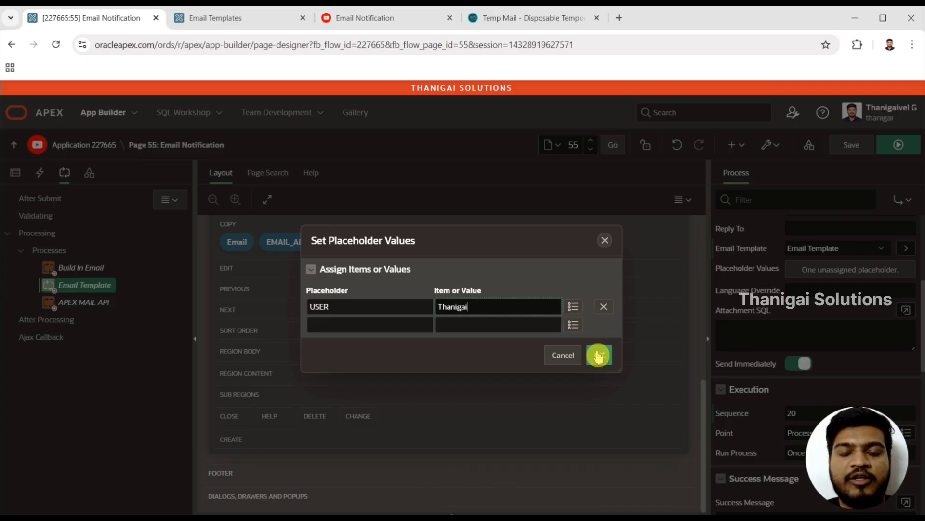
click(598, 356)
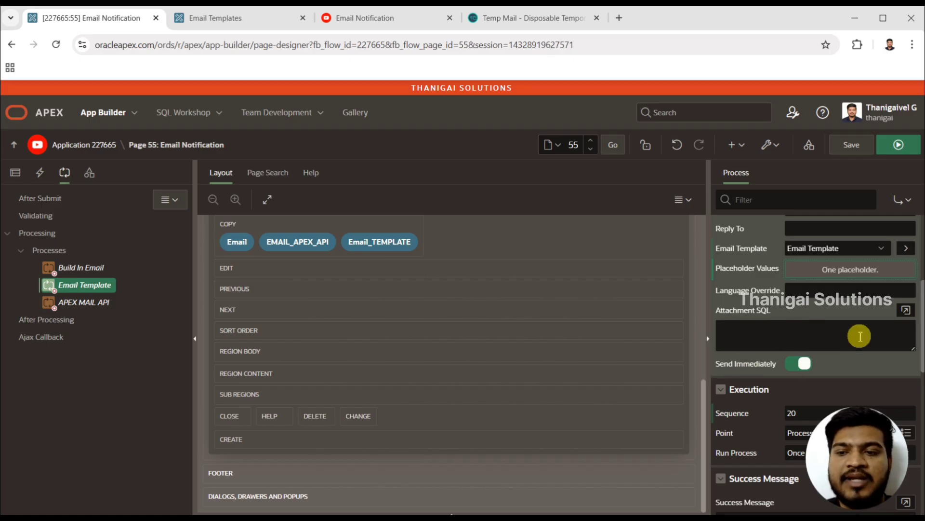
- Make the Email Template process run when the Email_TEMPLATE button is pressed, and save and run the page
drag(924, 309, 923, 375)
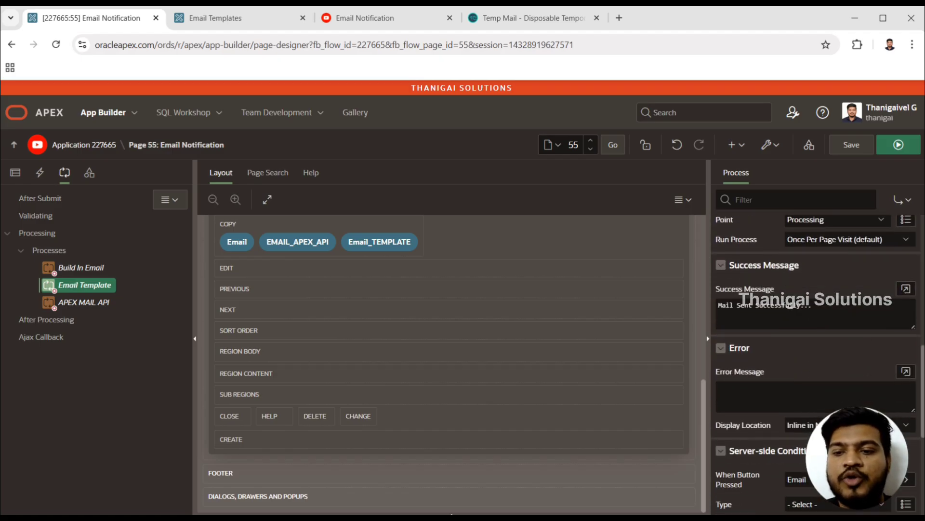
drag(921, 368, 921, 419)
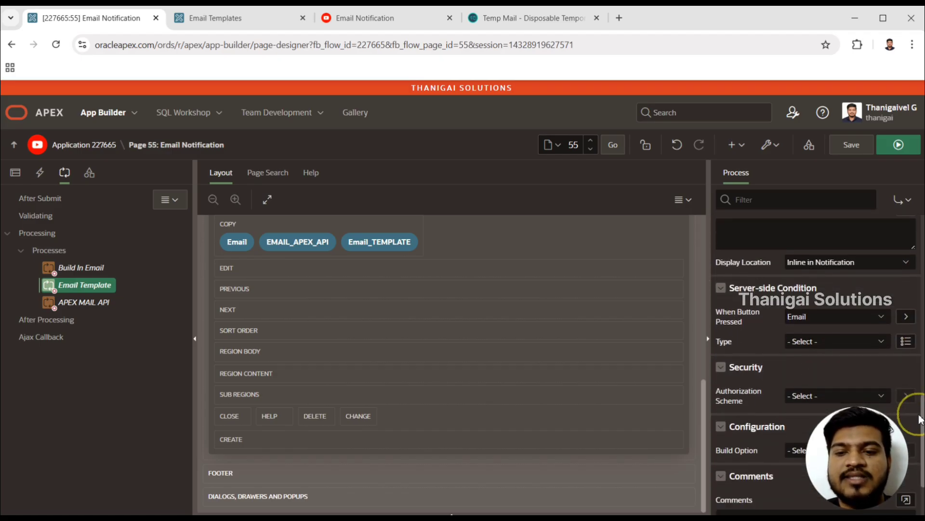
click(861, 315)
key(Down)
key(Down)
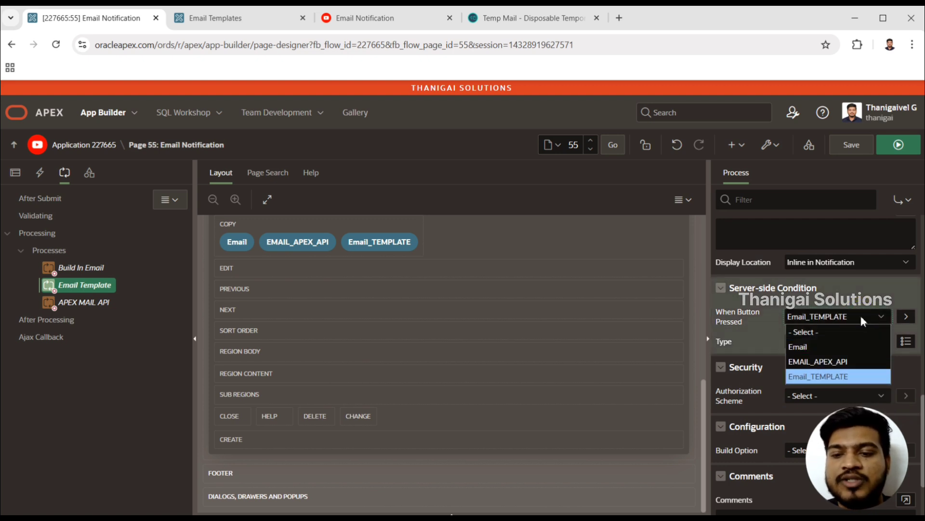
key(Return)
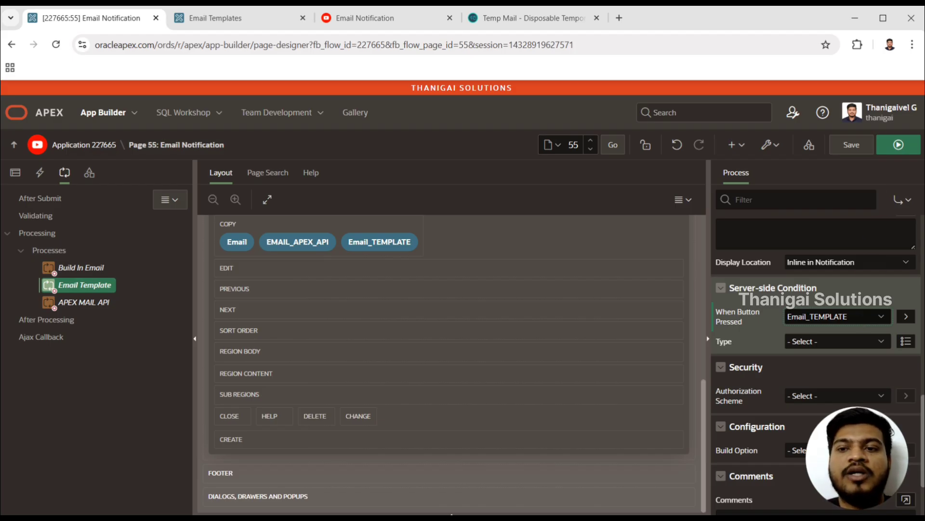
click(906, 152)
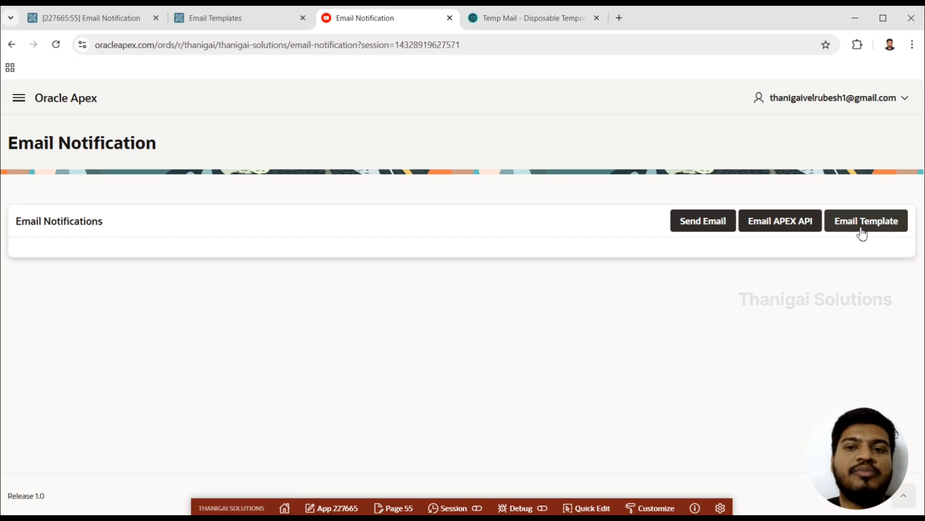
- Switch to Temp Mail, delete the current disposable address to generate a new one, and copy the new address
click(575, 18)
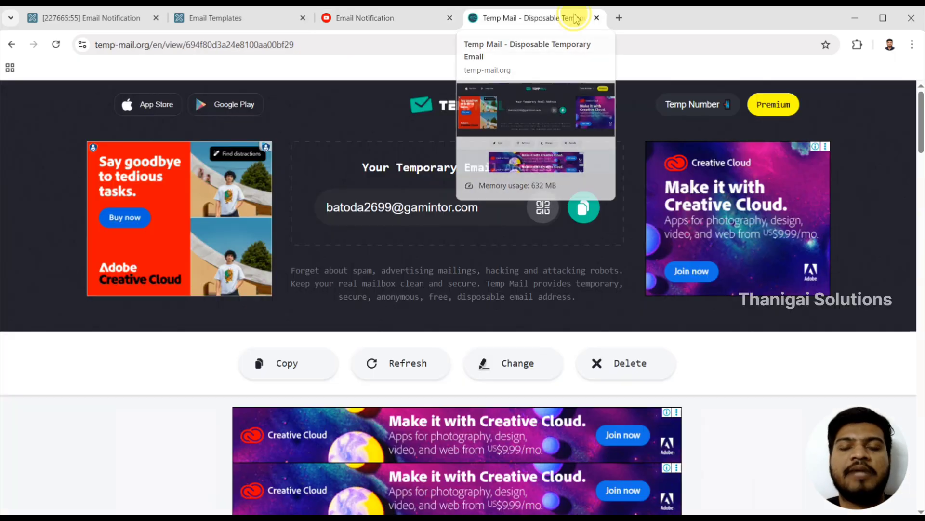
click(618, 365)
click(530, 348)
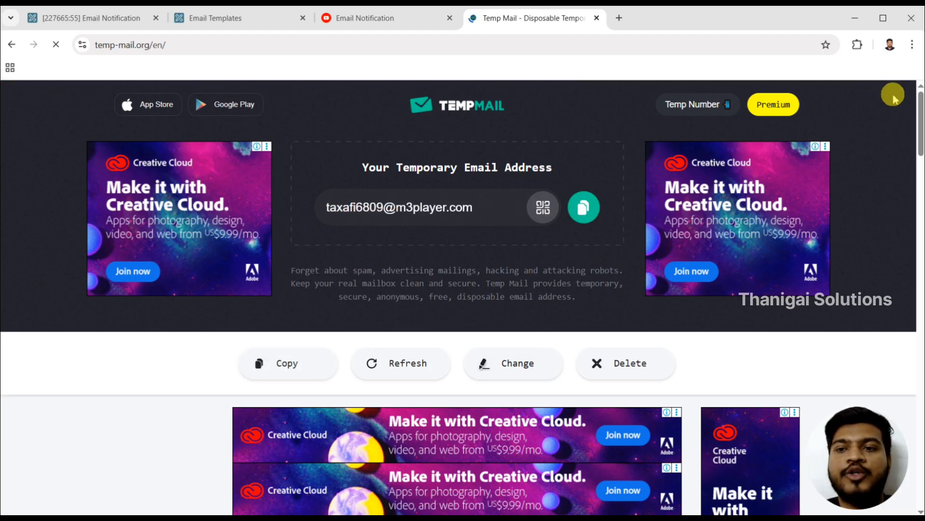
mouse_move(921, 113)
mouse_down()
mouse_move(921, 206)
mouse_move(918, 123)
mouse_up()
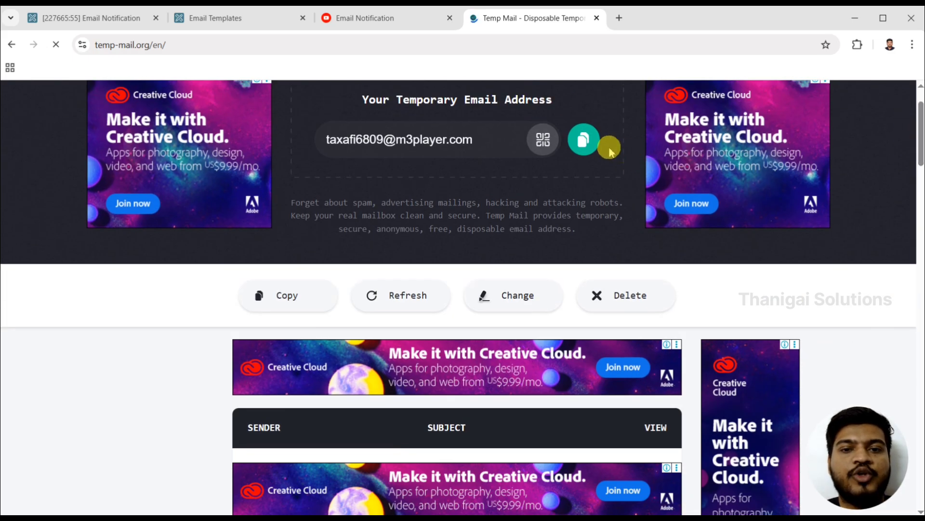
click(595, 146)
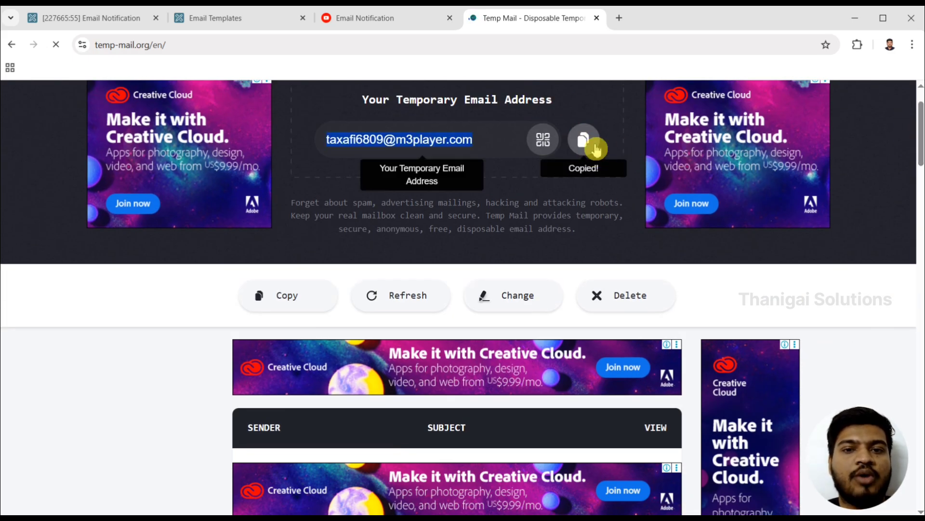
- Back in the APEX page designer, replace the Email Template process's To recipient with the copied temporary email address
click(118, 20)
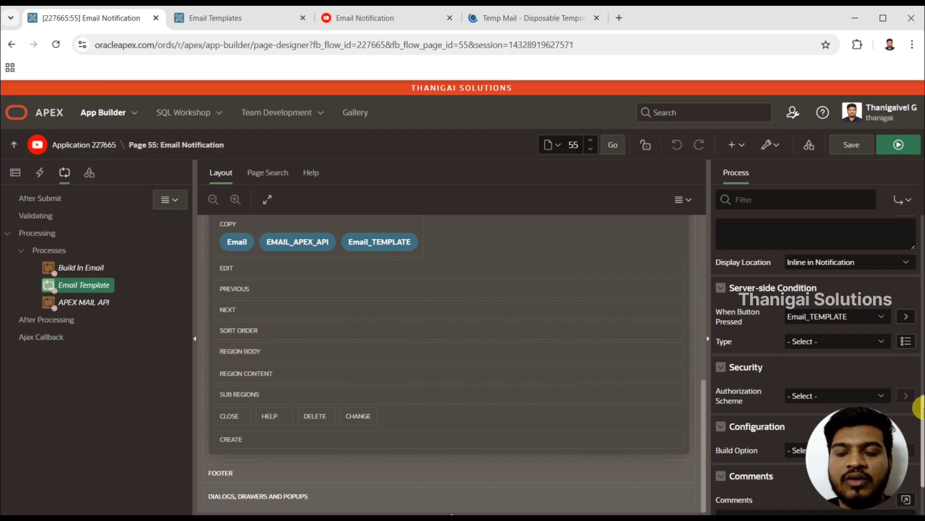
scroll(918, 408, up, 10)
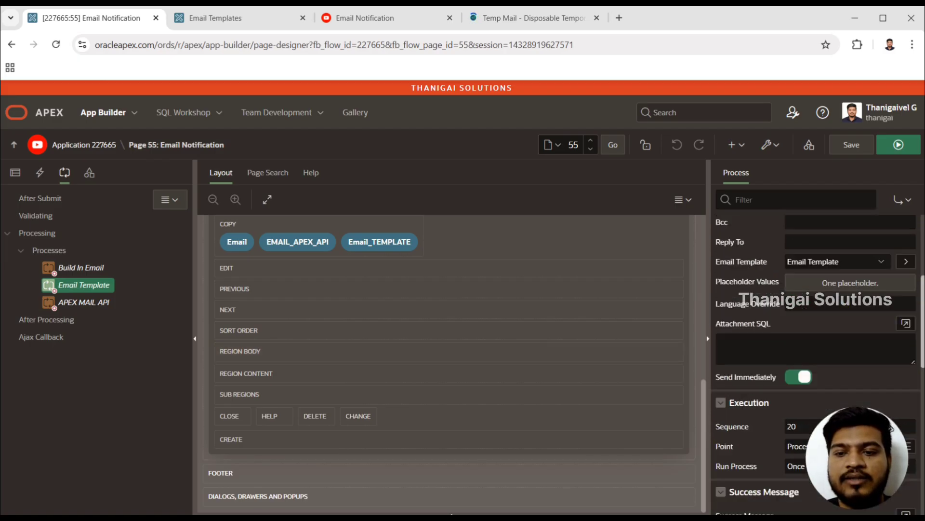
scroll(918, 386, up, 1)
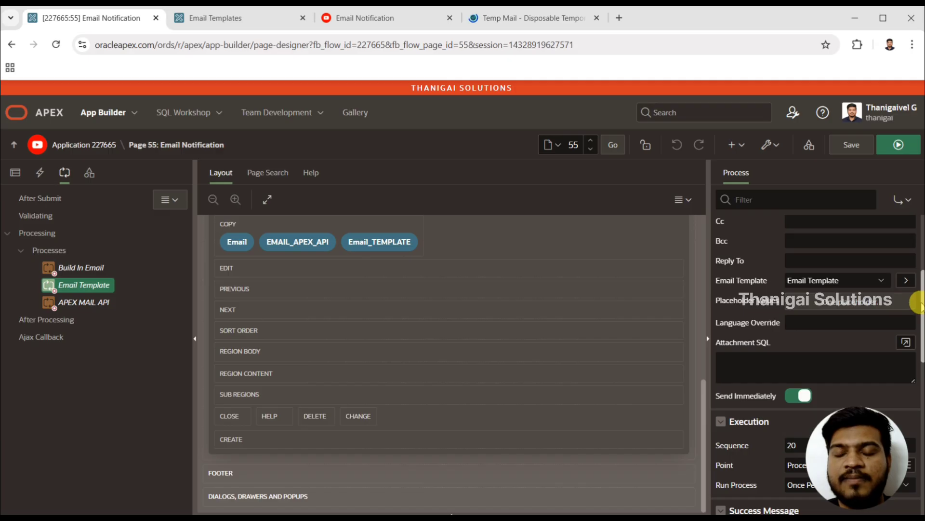
scroll(916, 289, up, 3)
drag(884, 284, 769, 289)
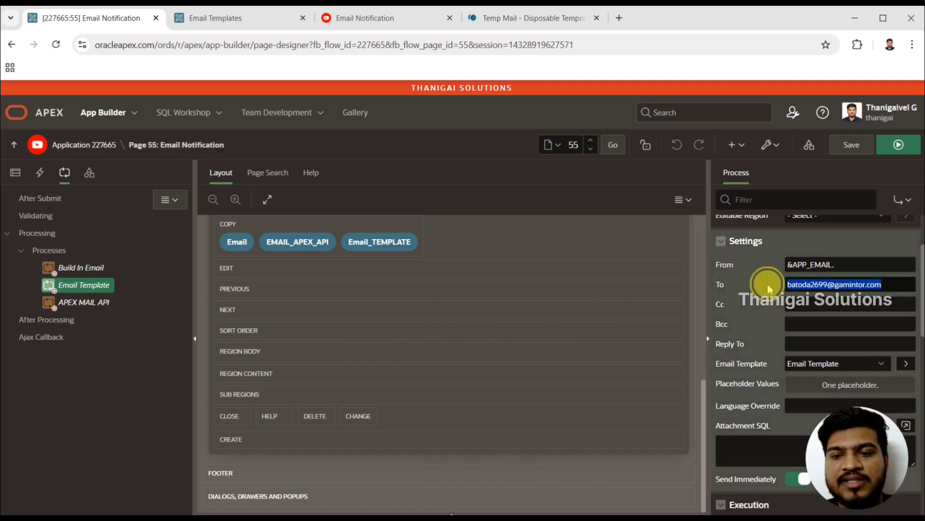
key(ctrl+v)
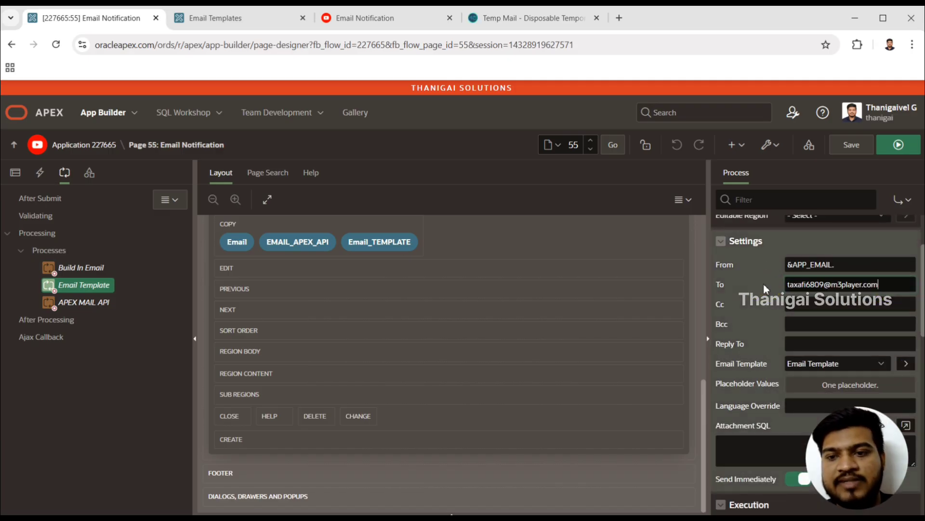
- Save and run Page 55, and send the template-based email from the running page
click(850, 146)
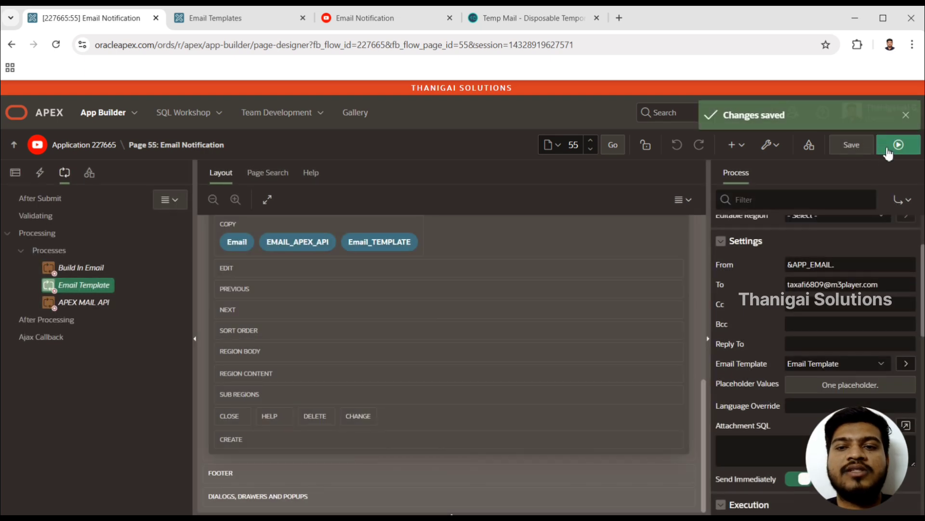
click(899, 145)
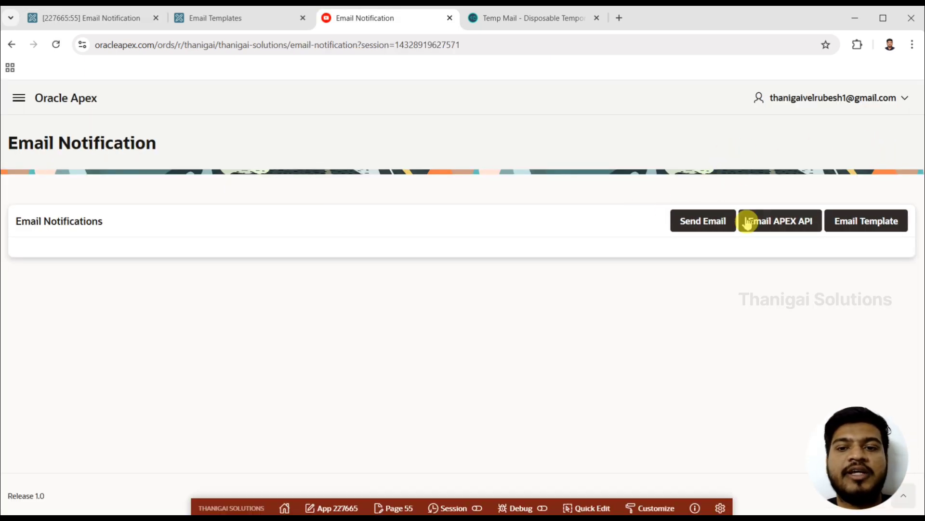
click(852, 224)
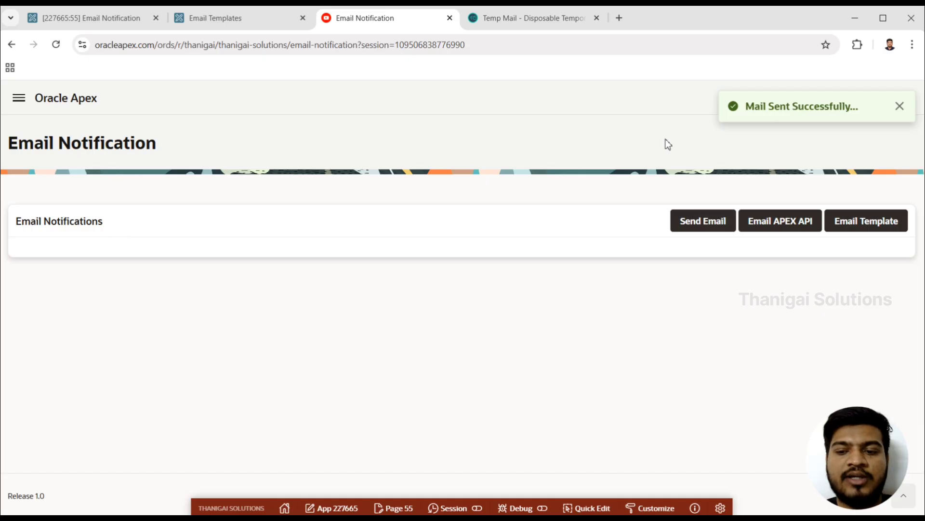
- Switch to Temp Mail, open the received email, and check the placeholder value in its subject and body
click(508, 22)
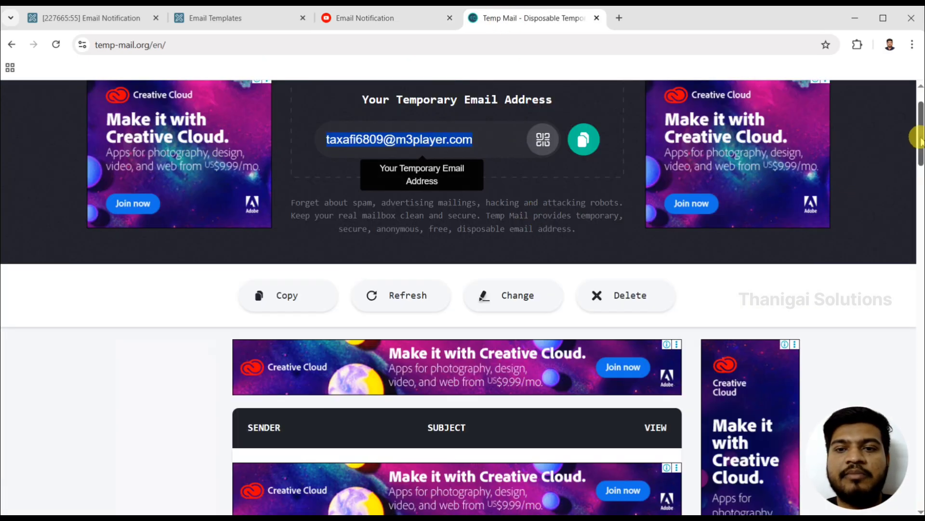
drag(921, 140, 911, 186)
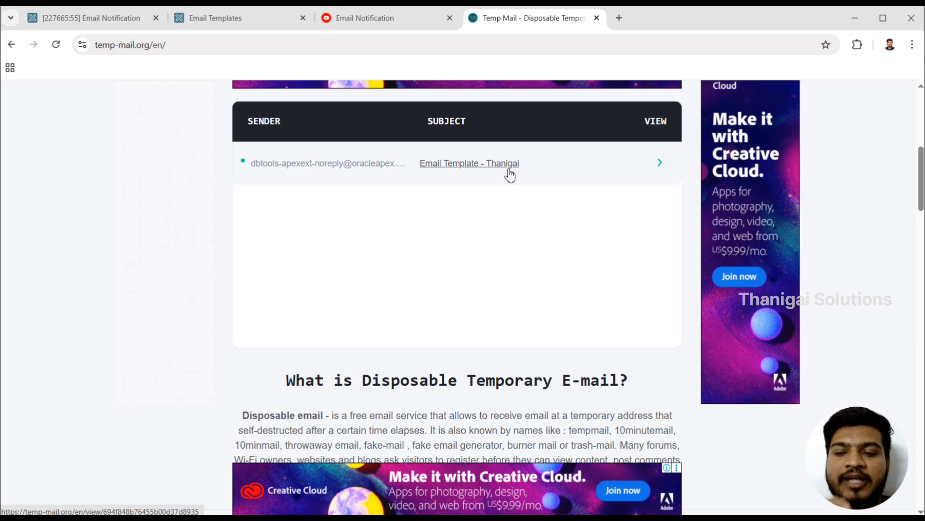
click(484, 172)
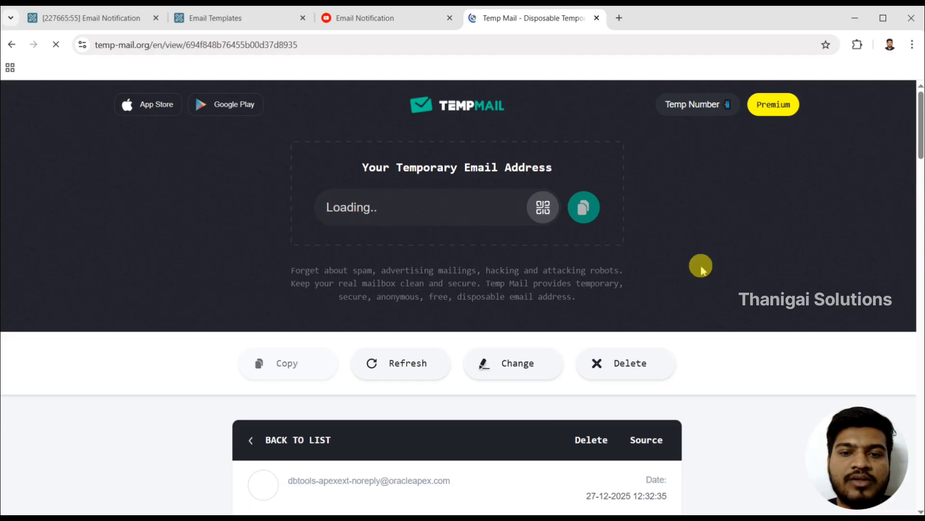
scroll(720, 290, down, 7)
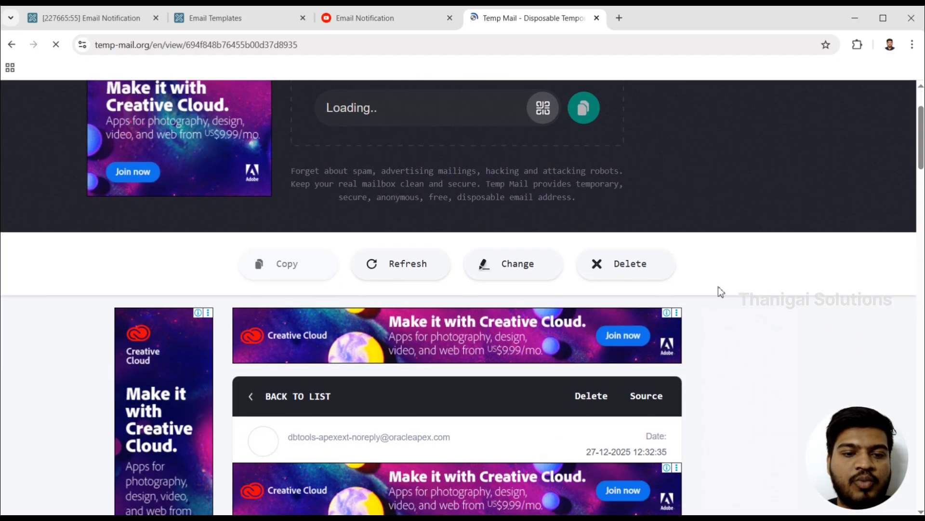
scroll(718, 286, down, 2)
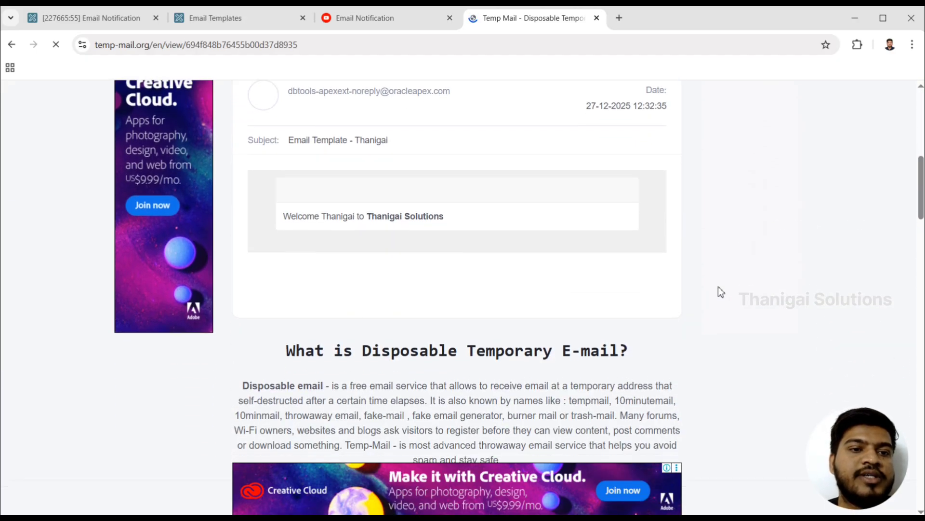
scroll(718, 286, up, 1)
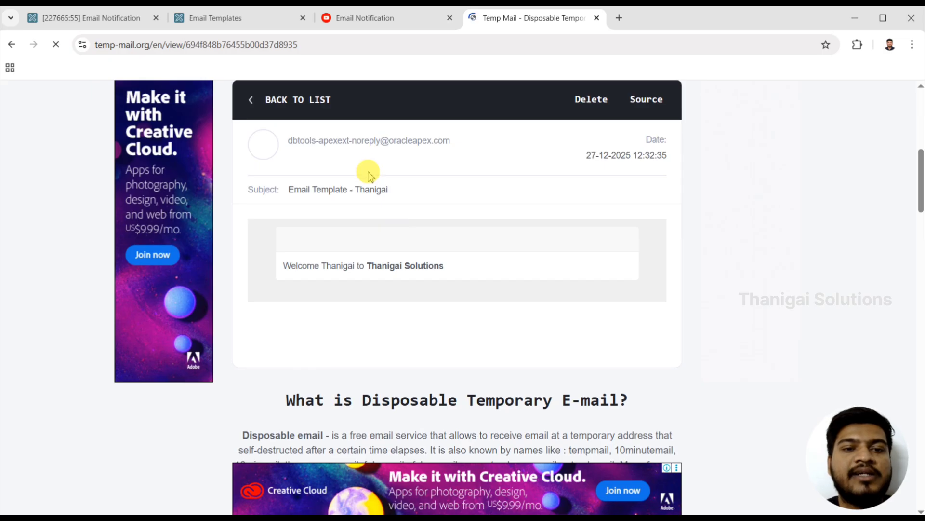
double_click(371, 190)
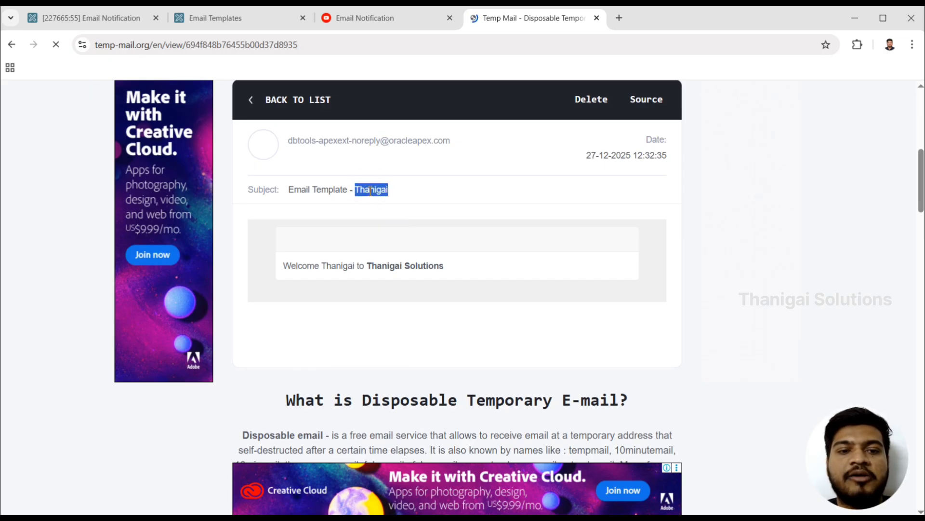
double_click(333, 266)
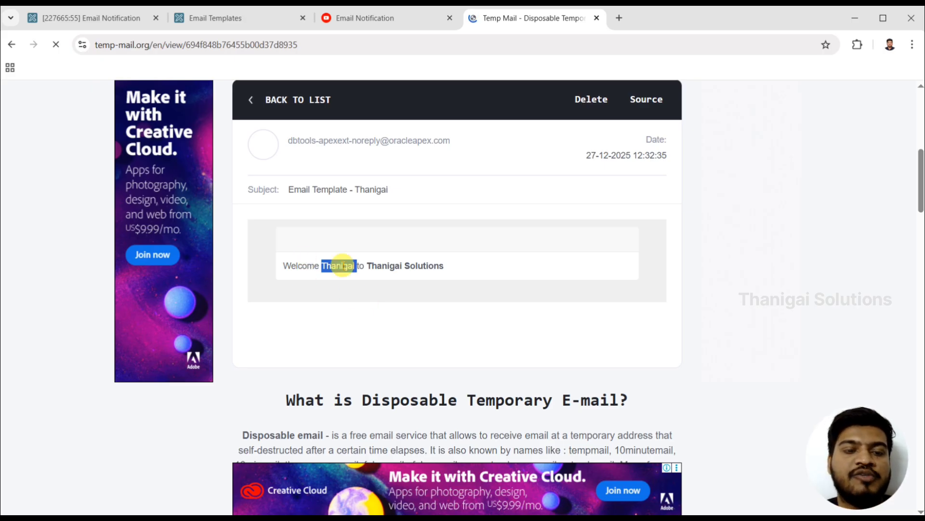
double_click(403, 265)
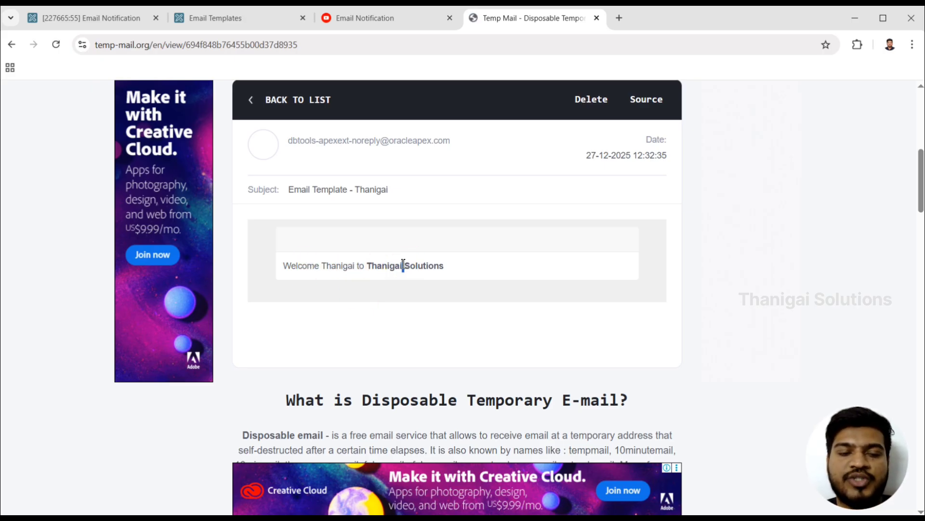